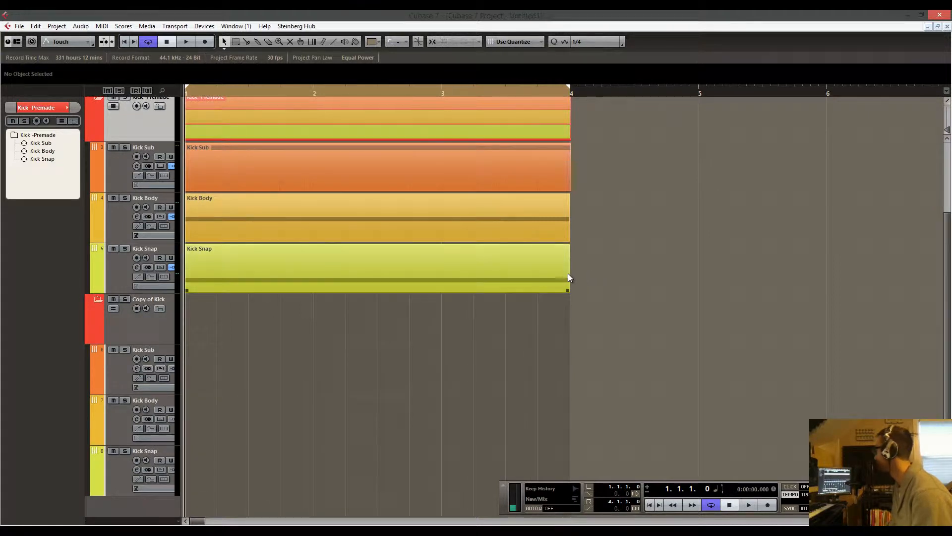
Review the premade and copied kick layer tracks, and audition the premade kick from the start of the loop.
scroll(567, 275, up, 3)
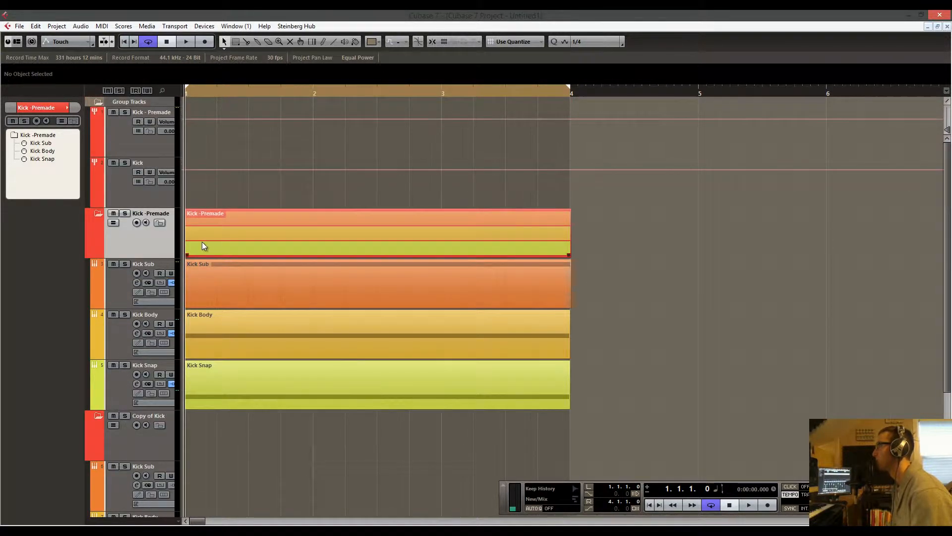
scroll(202, 243, down, 3)
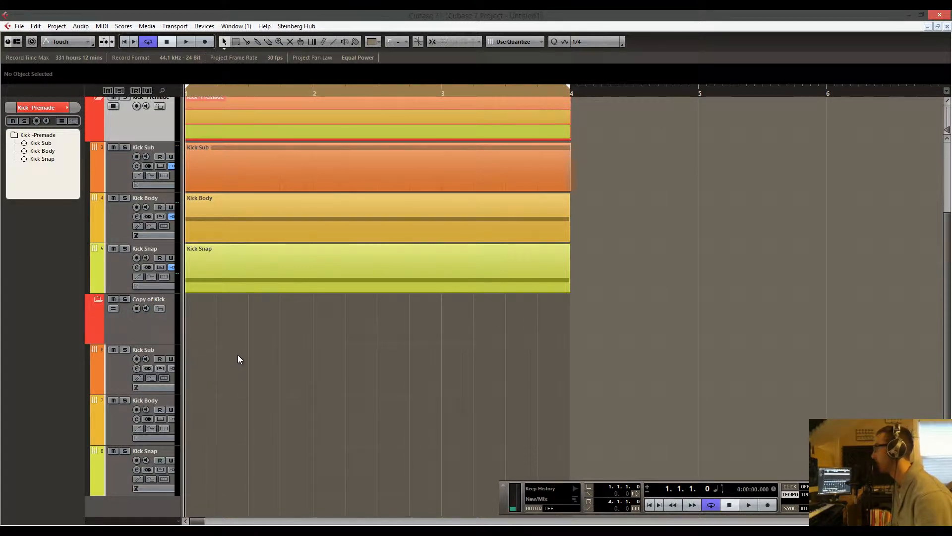
scroll(347, 322, up, 3)
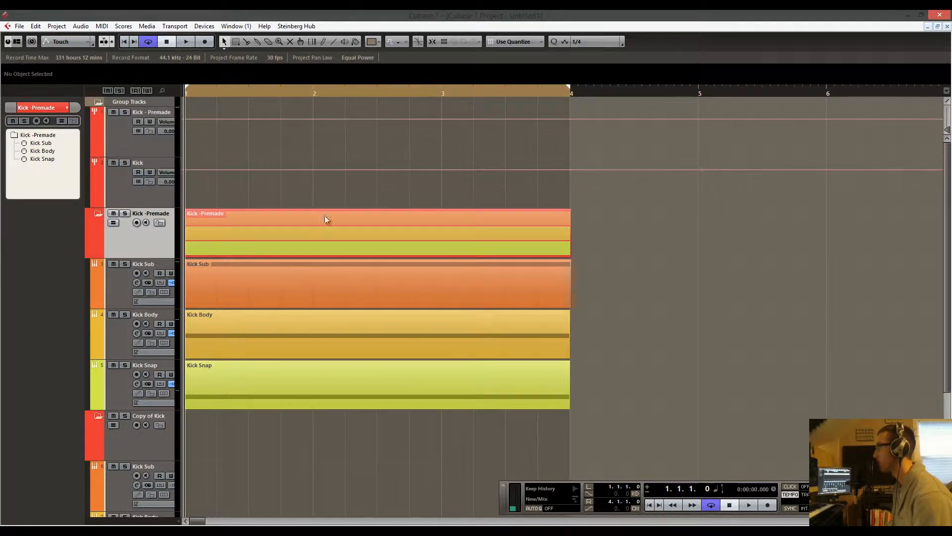
scroll(276, 304, down, 3)
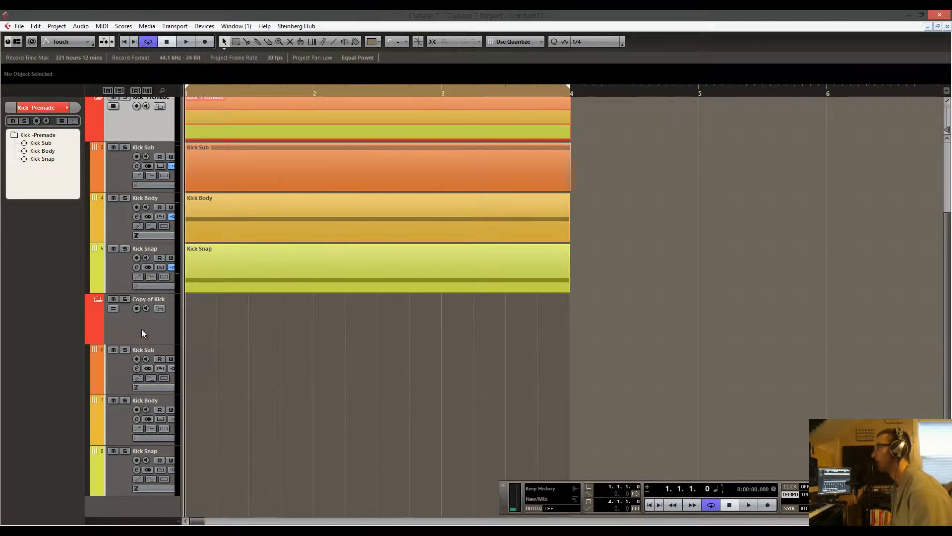
click(167, 356)
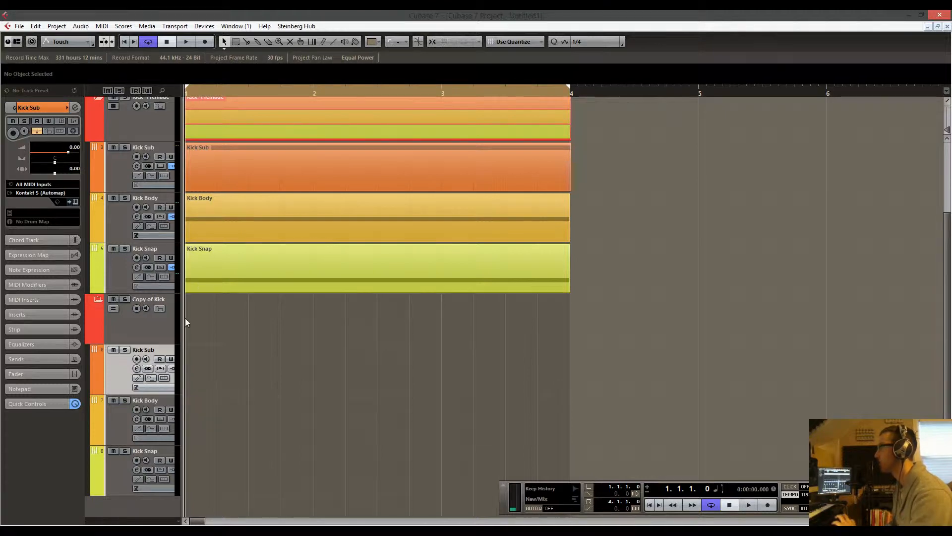
scroll(290, 273, up, 3)
scroll(291, 272, up, 1)
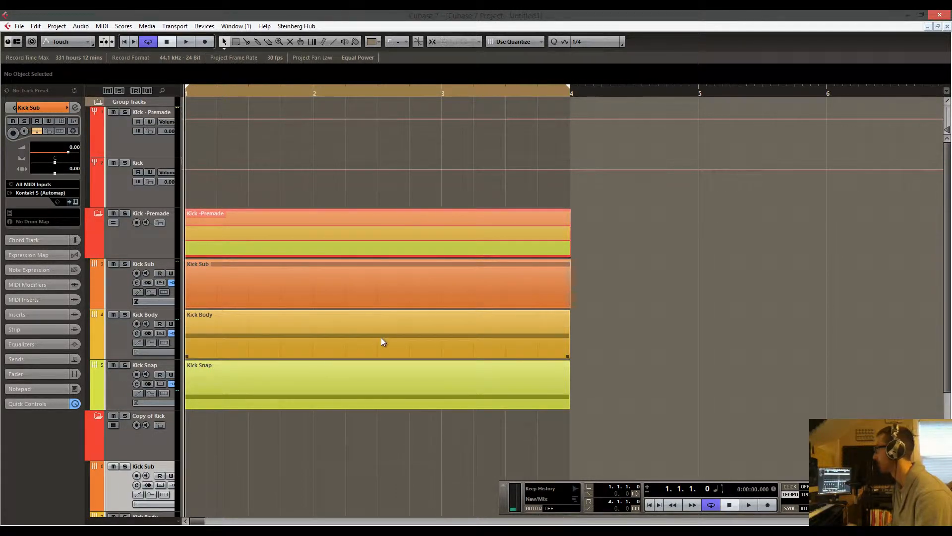
key(space)
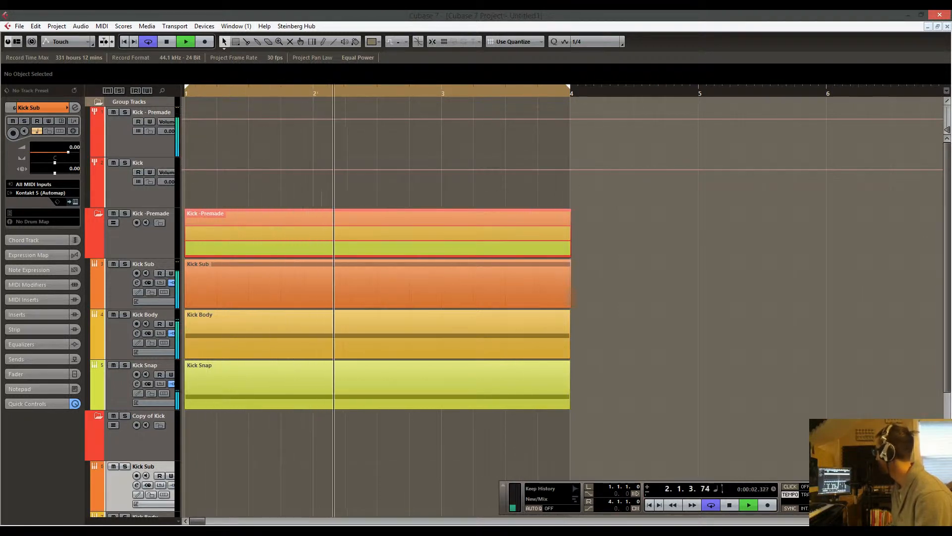
key(space)
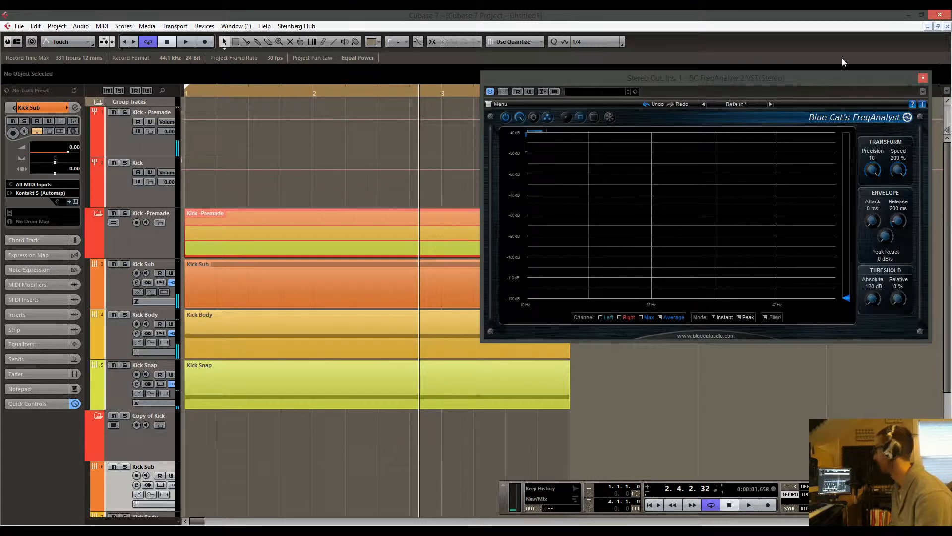
Arrange the two stereo output analyzers with the FreqAnalyst spectrum above the oscilloscope, keeping both displays in view.
drag(700, 79, 703, 108)
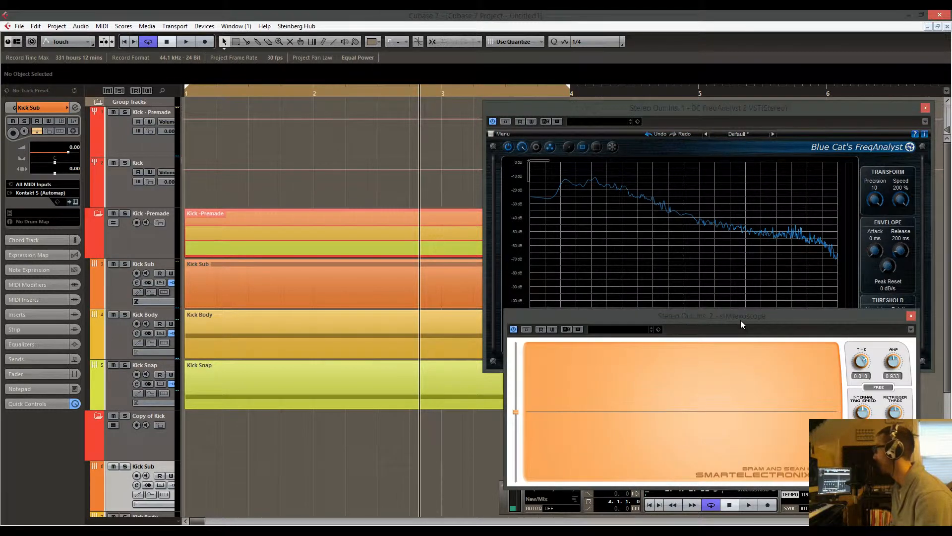
drag(740, 321, 736, 321)
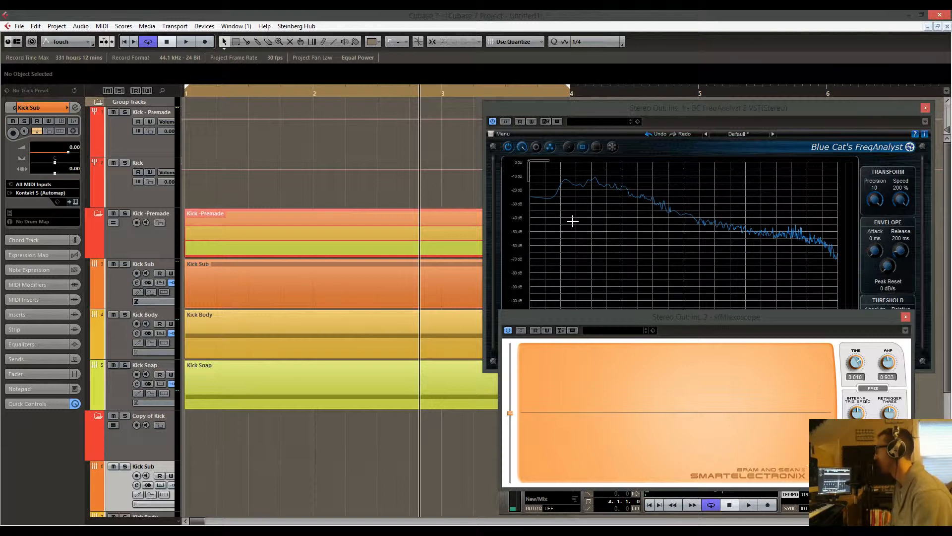
drag(716, 112, 718, 80)
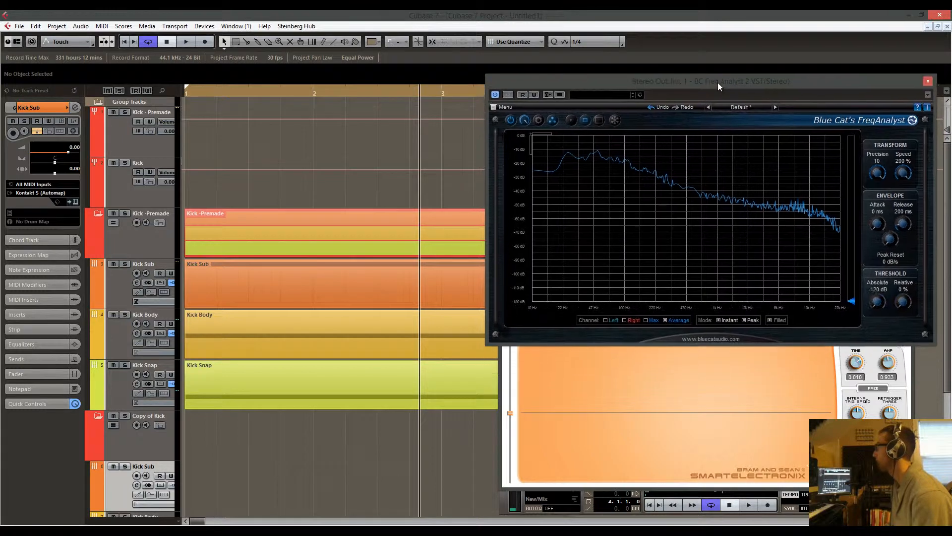
click(730, 319)
drag(730, 320, 739, 305)
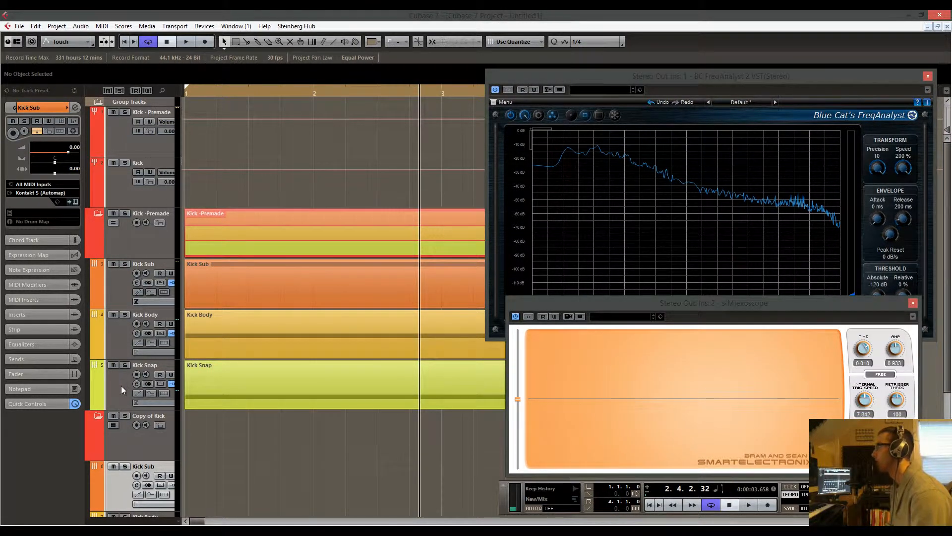
Compare the channel volumes of the premade Kick Sub, Kick Body and Kick Snap tracks.
click(138, 292)
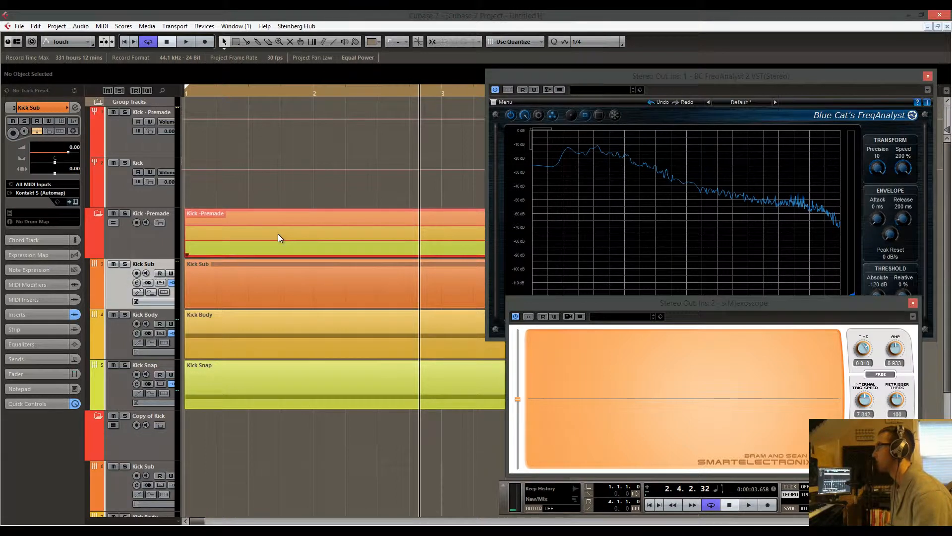
scroll(186, 296, down, 3)
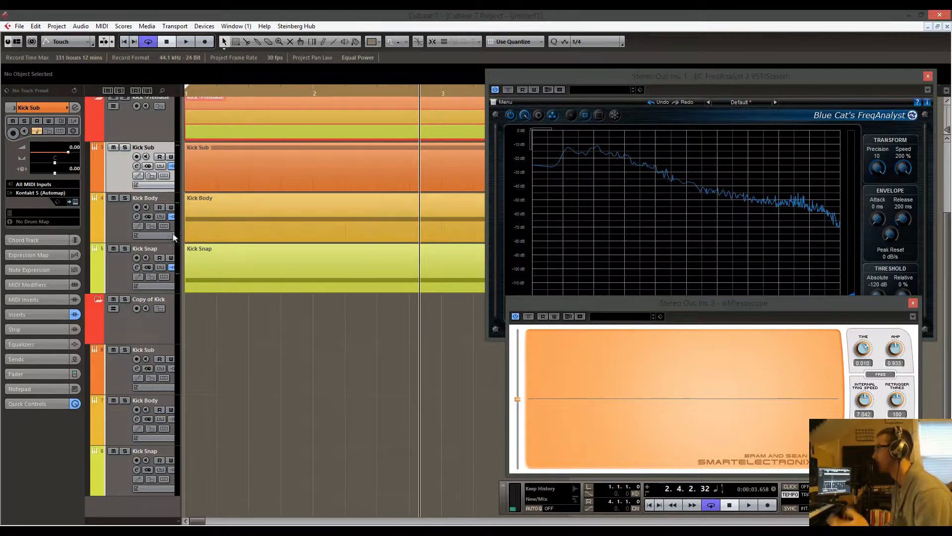
click(119, 222)
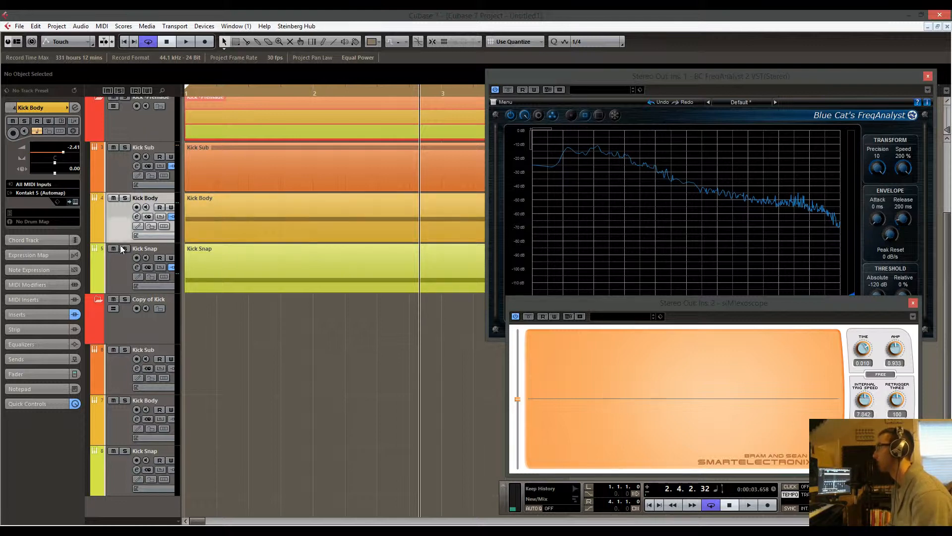
click(121, 264)
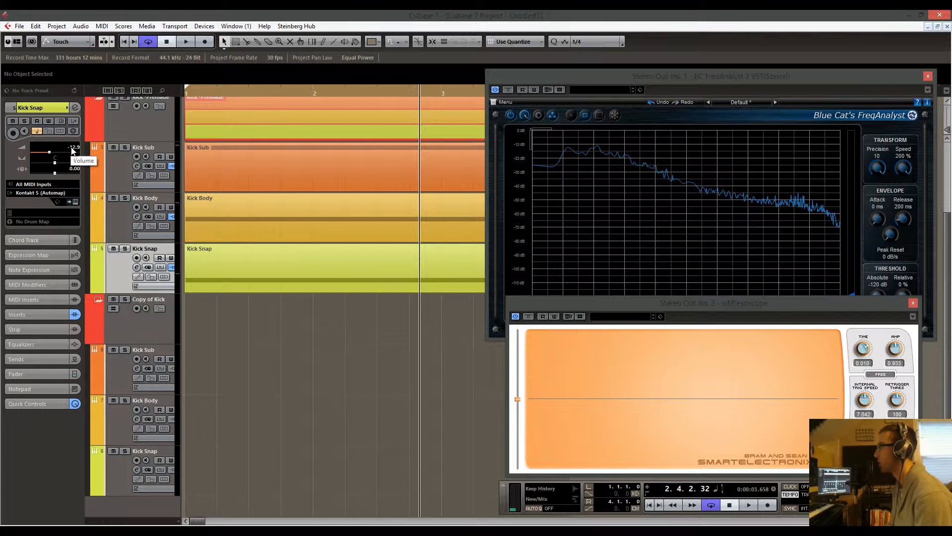
click(120, 212)
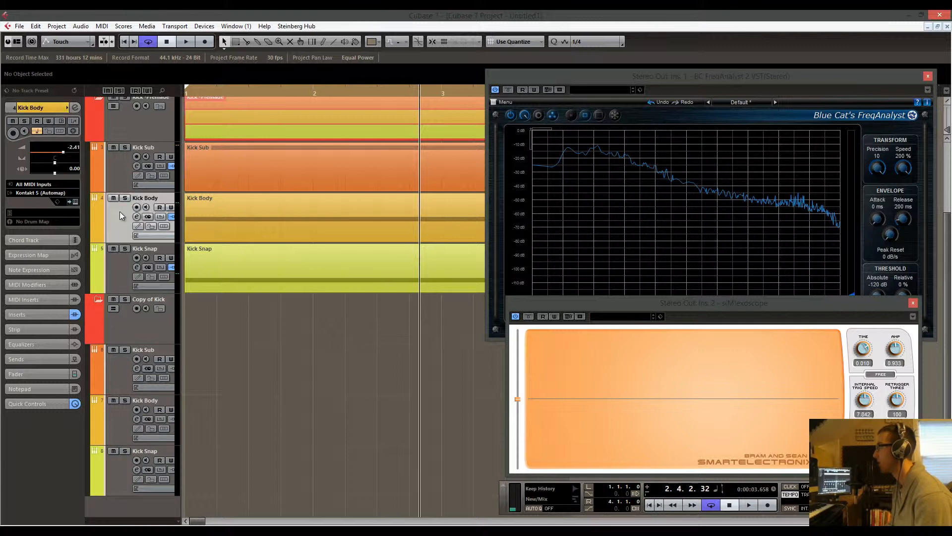
click(118, 162)
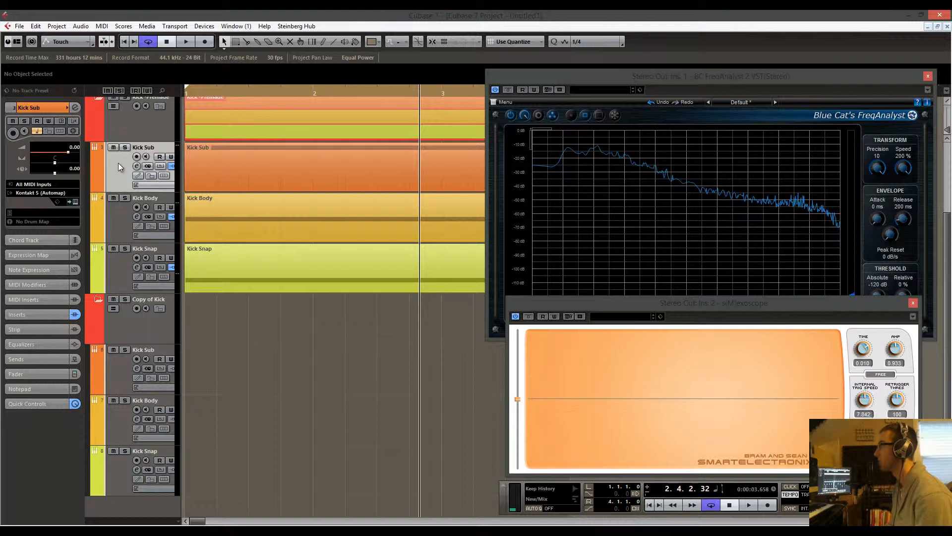
click(128, 264)
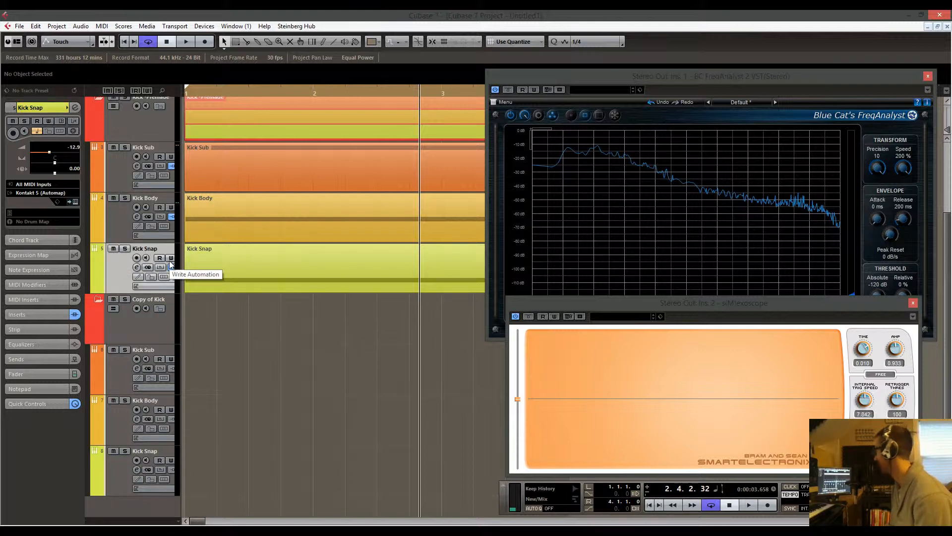
scroll(348, 241, up, 3)
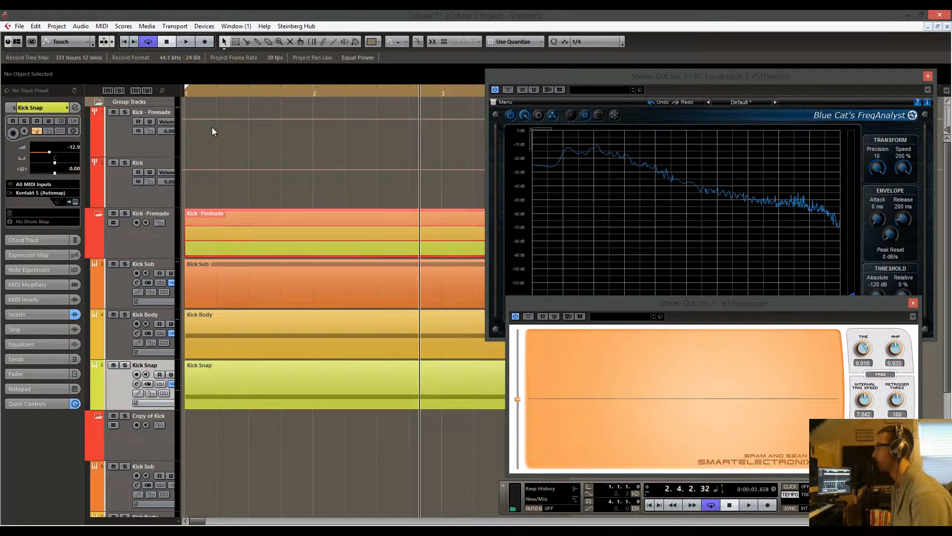
Open the LinEQ Broadband insert on the premade Kick Sub track and place its window beside the analyzers.
key(space)
click(123, 273)
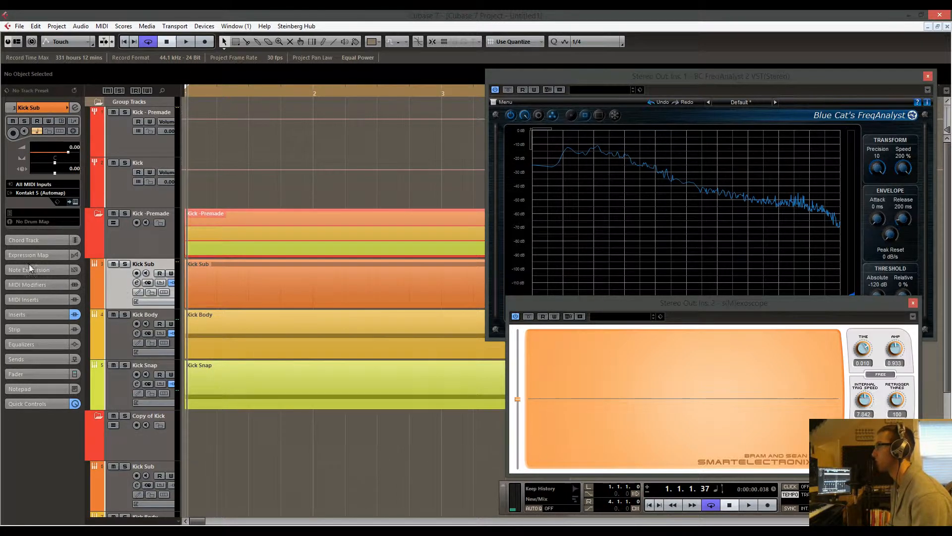
click(22, 314)
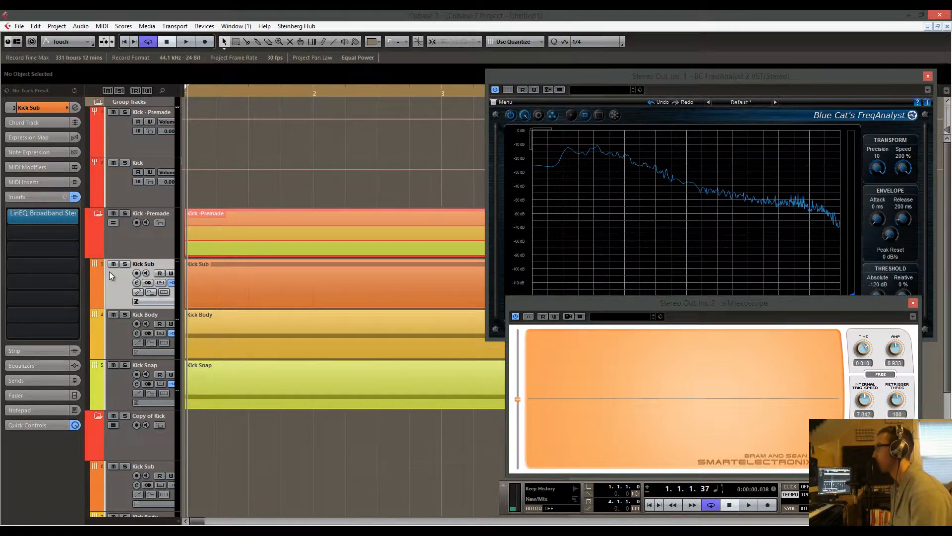
click(60, 219)
drag(344, 201, 321, 197)
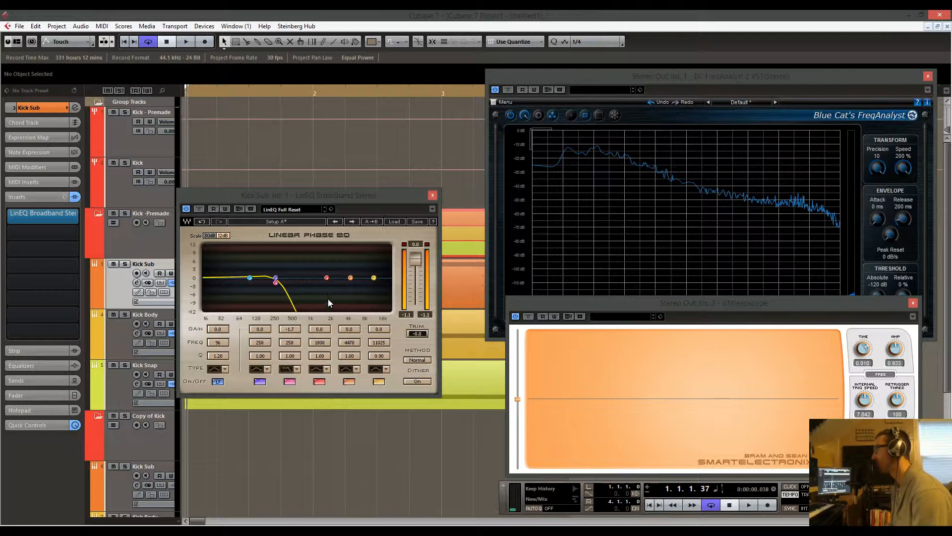
Audition the premade Kick Sub track in solo while checking its spectrum in FreqAnalyst, and release the solo.
click(126, 265)
key(space)
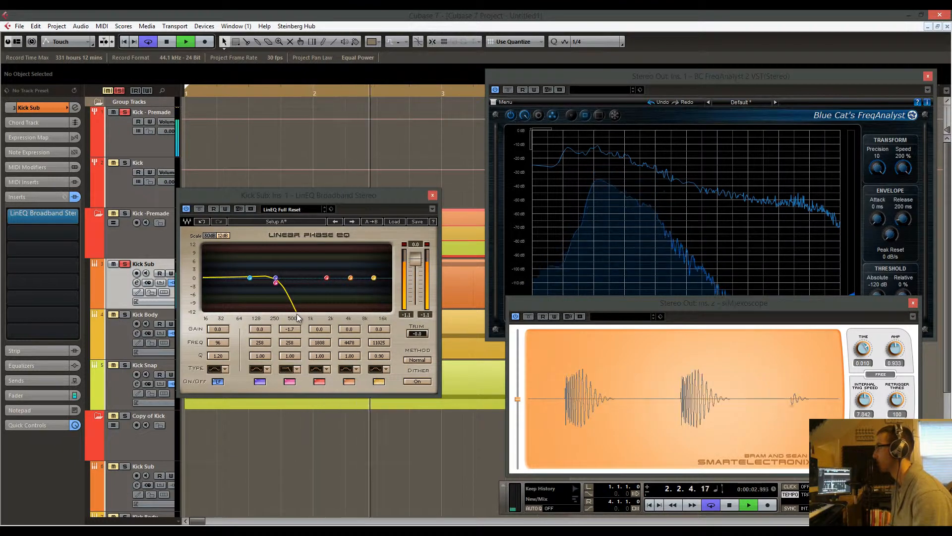
click(630, 202)
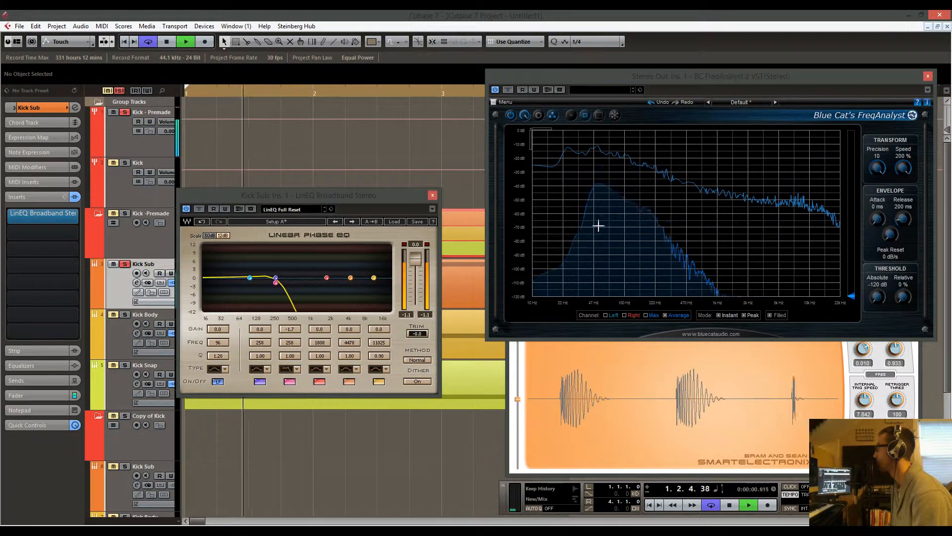
key(space)
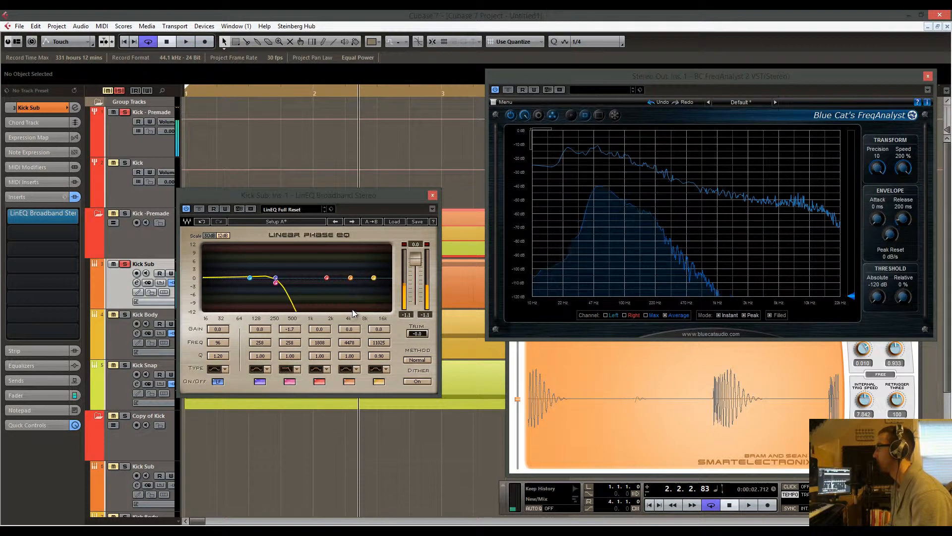
click(125, 267)
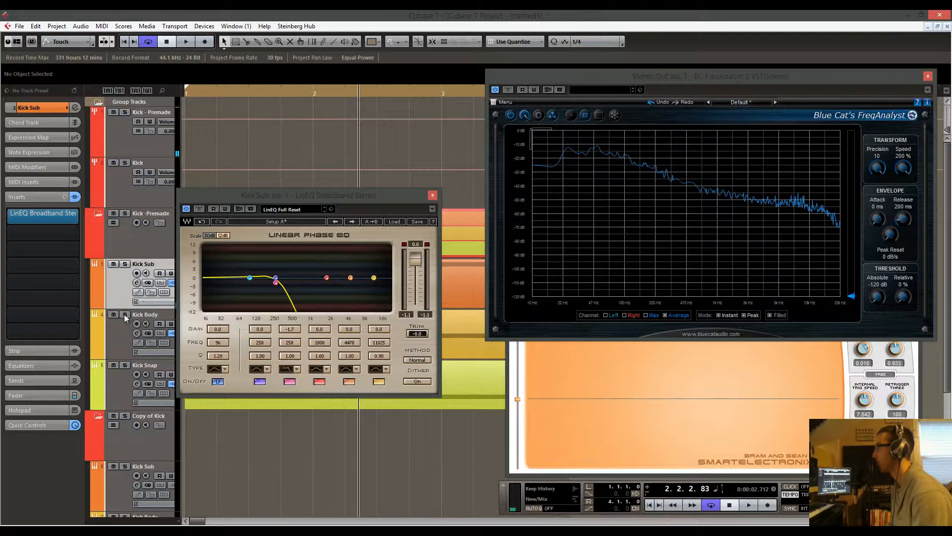
Play the premade kick with and without the Kick Sub layer to compare the spectrum, and close the Kick Sub's EQ.
key(space)
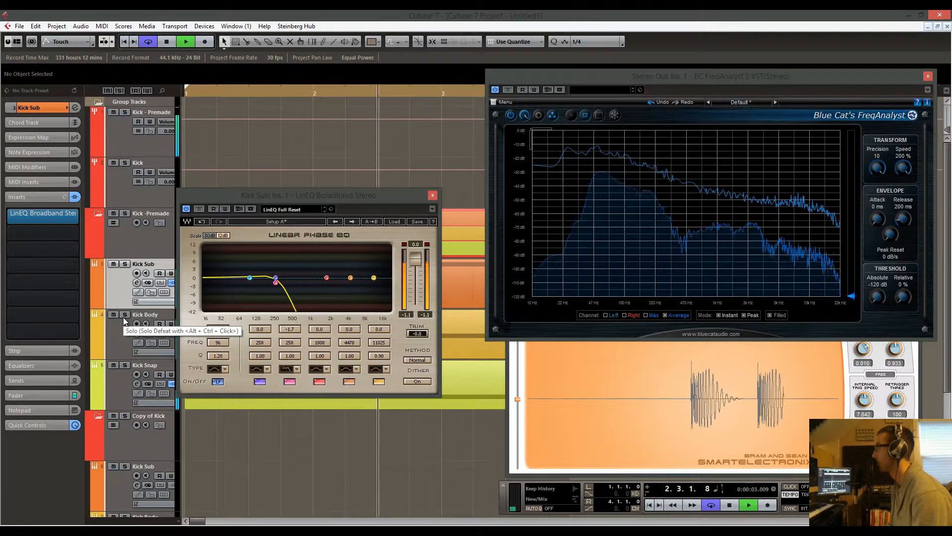
click(112, 264)
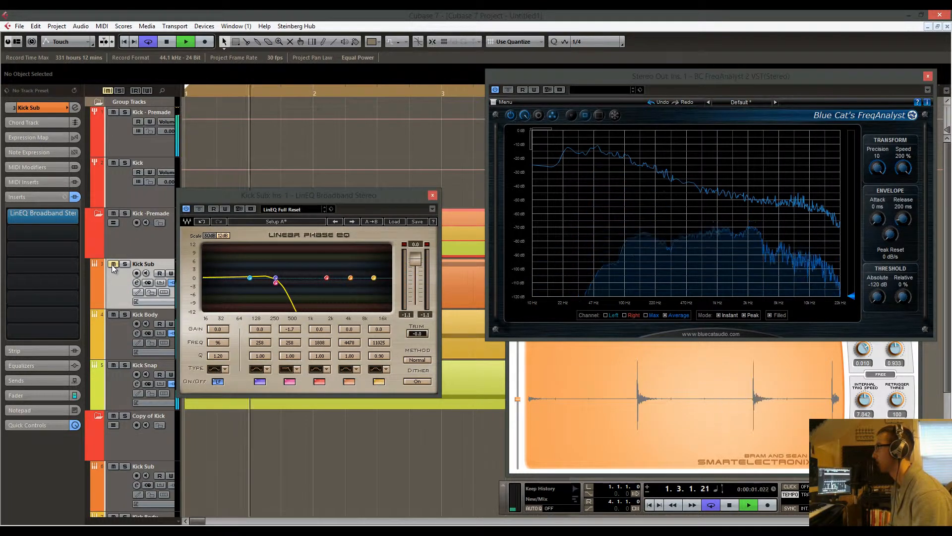
key(space)
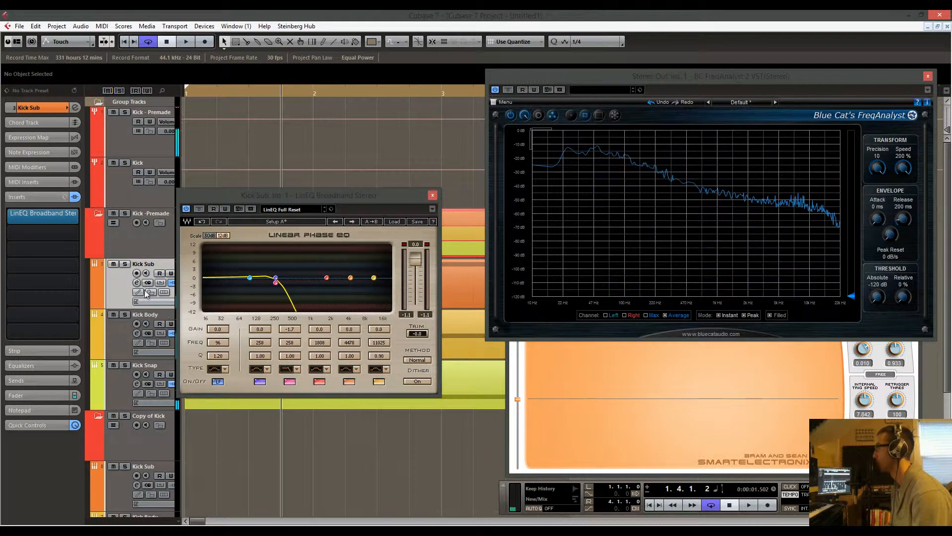
click(432, 195)
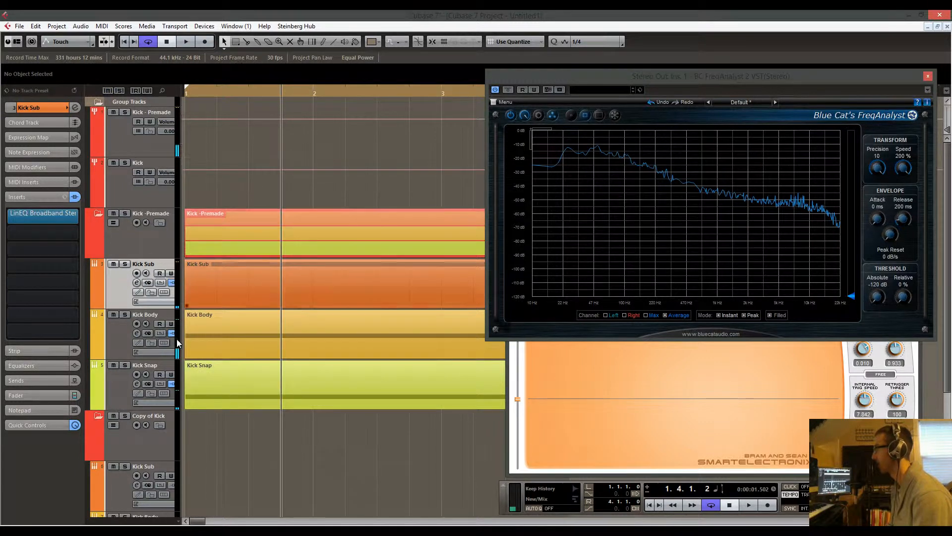
Open the LinEQ Lowband insert on the premade Kick Body track beside the analyzers and solo that track.
click(118, 332)
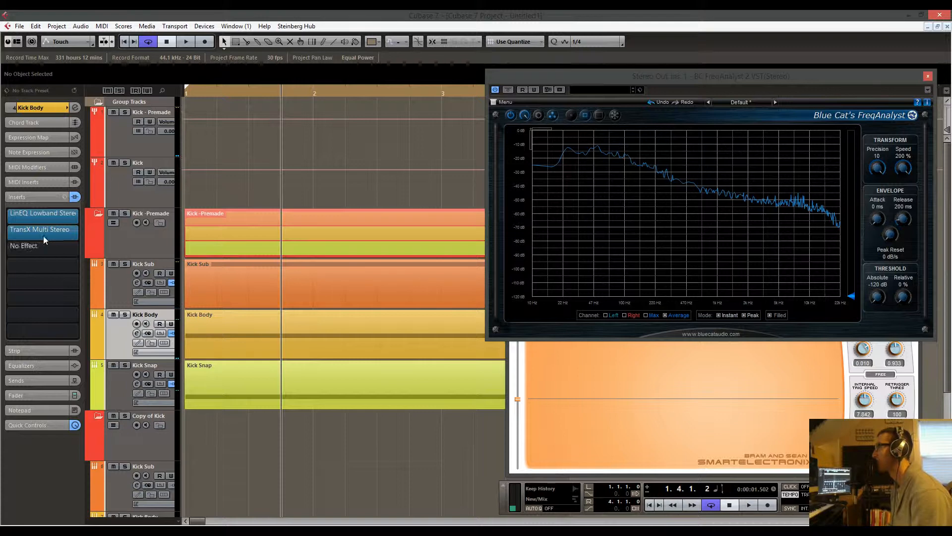
click(58, 213)
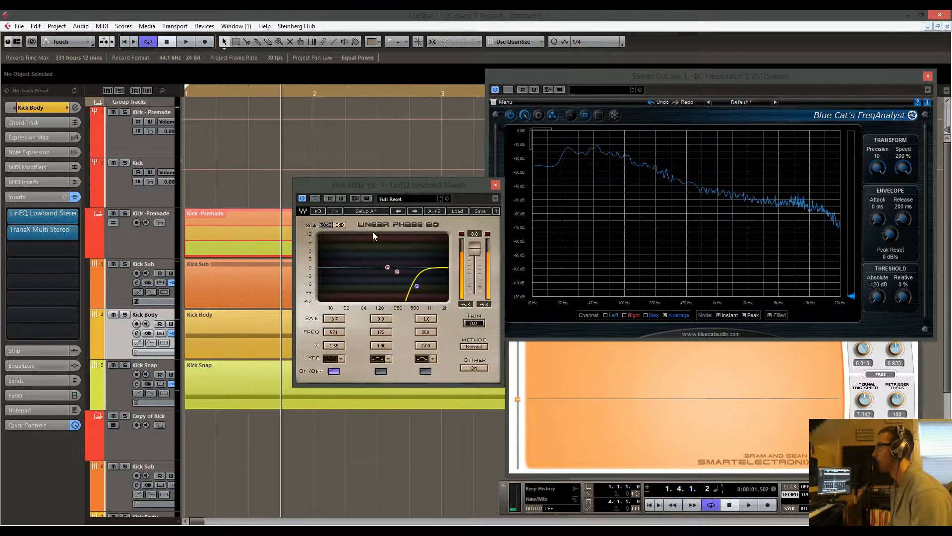
drag(388, 181, 322, 186)
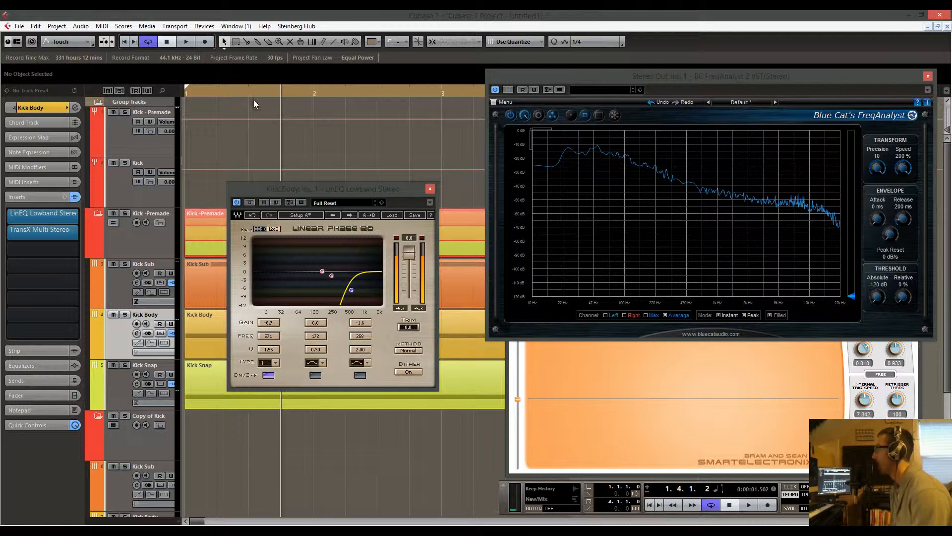
click(125, 314)
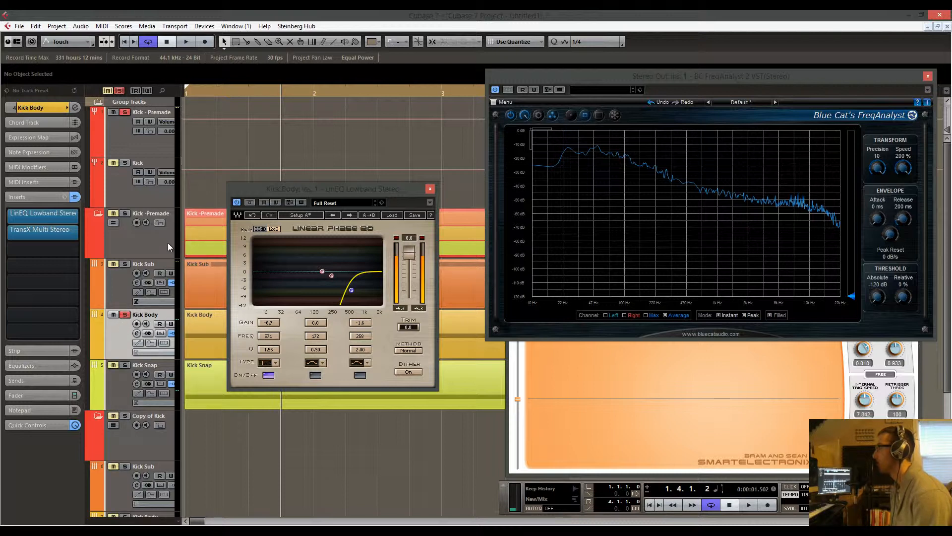
Play the soloed premade Kick Body with its LinEQ Lowband bypassed and active to compare the spectrum in FreqAnalyst.
click(250, 202)
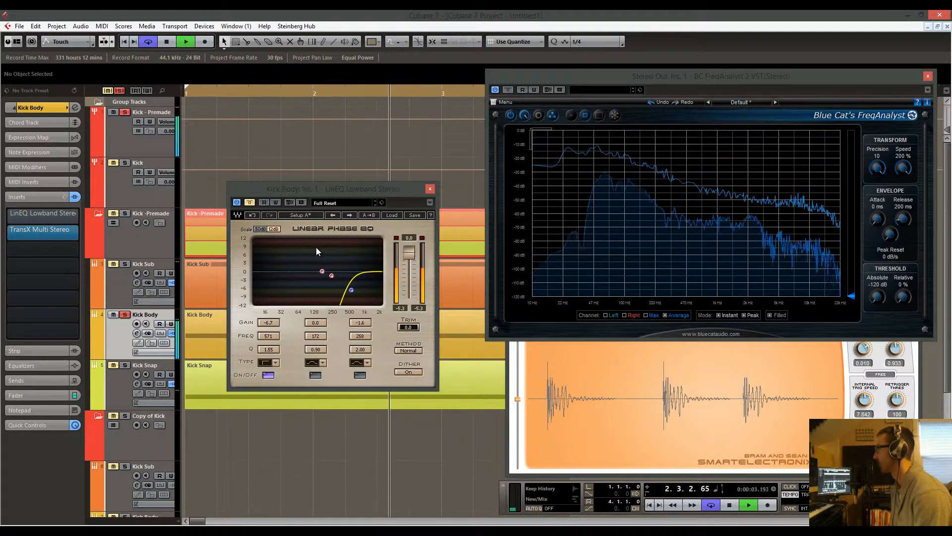
click(250, 202)
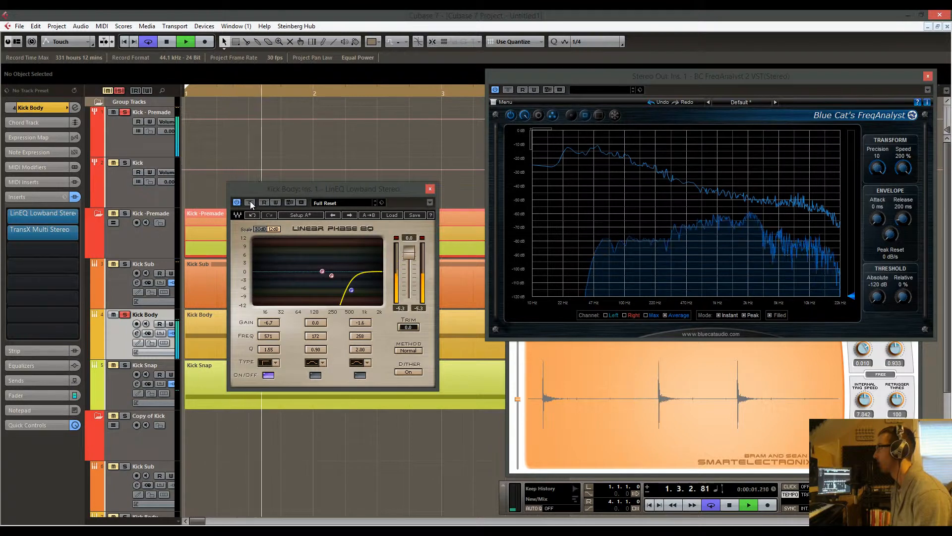
click(250, 203)
click(250, 202)
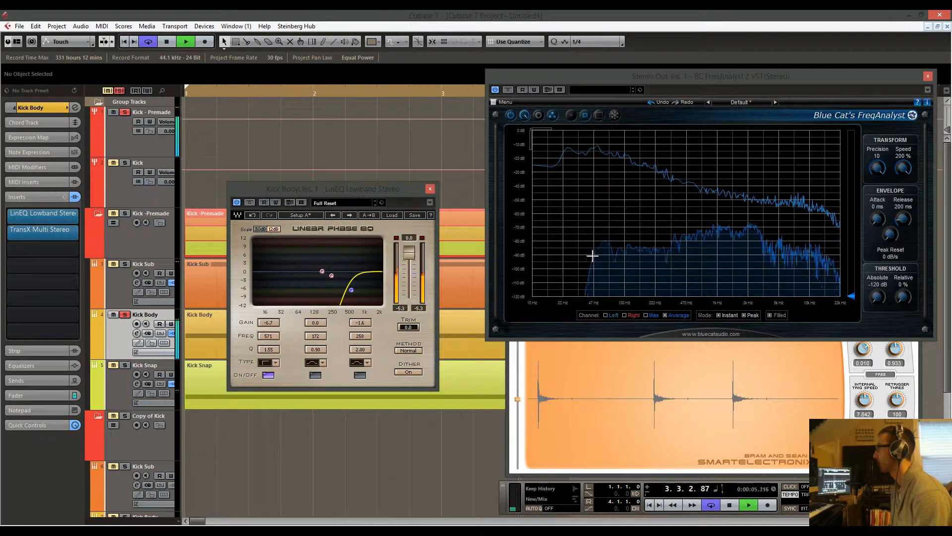
key(space)
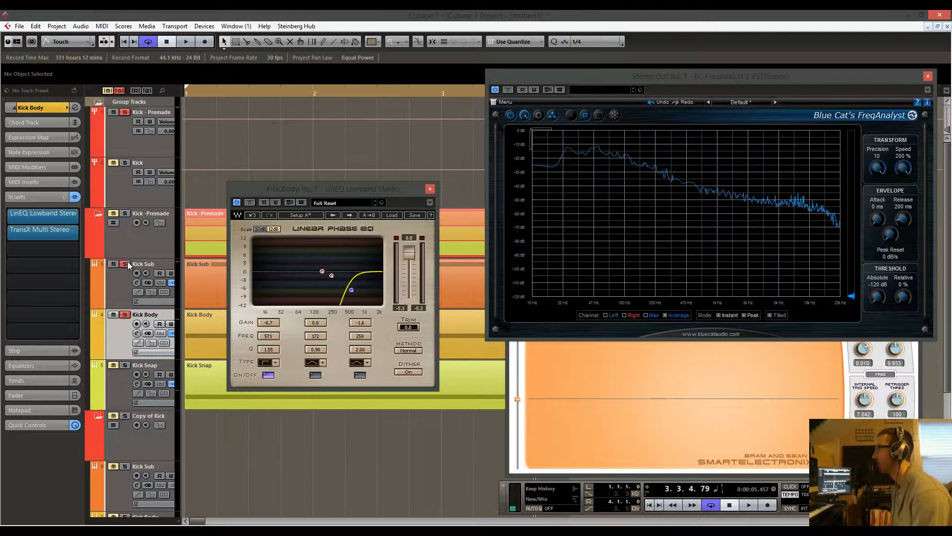
Play the premade Kick Sub with and without the Kick Body layer, and close the Kick Body's LinEQ Lowband window.
click(126, 315)
key(space)
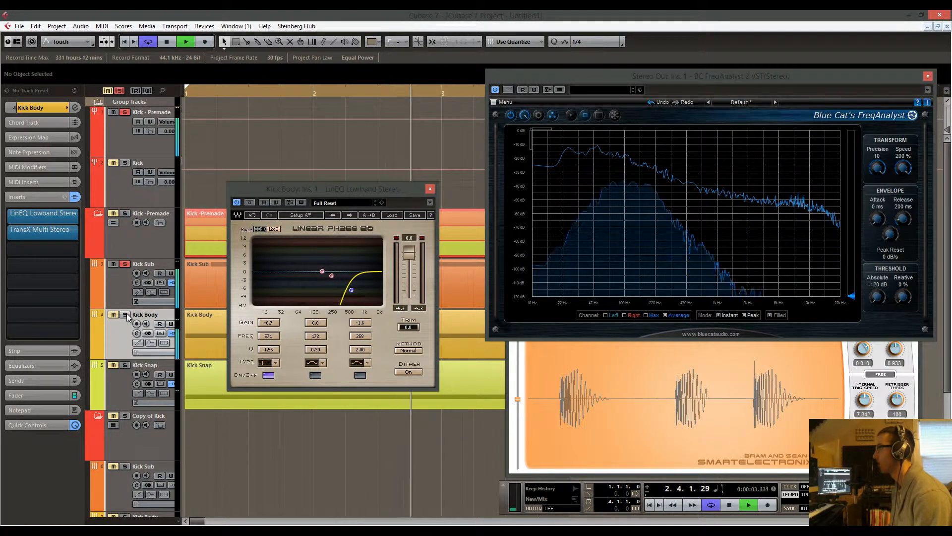
key(space)
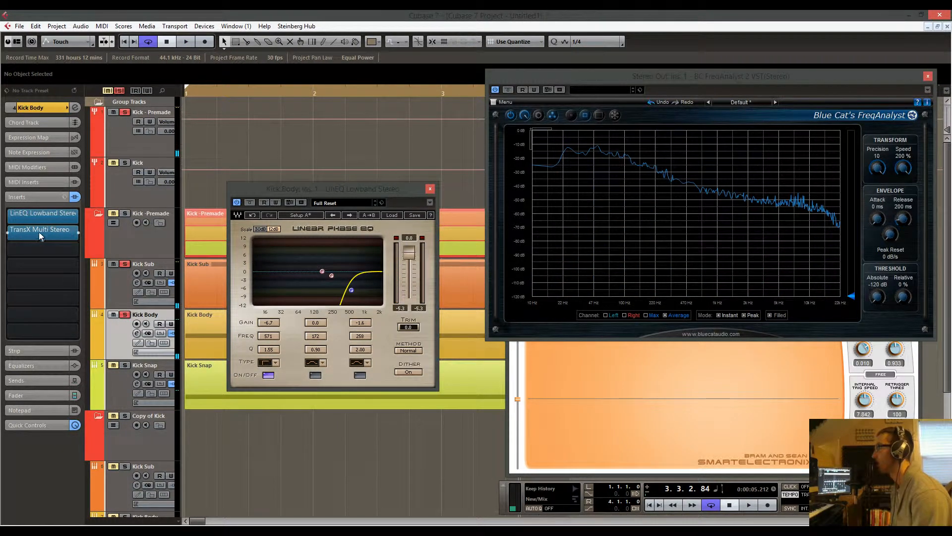
click(430, 188)
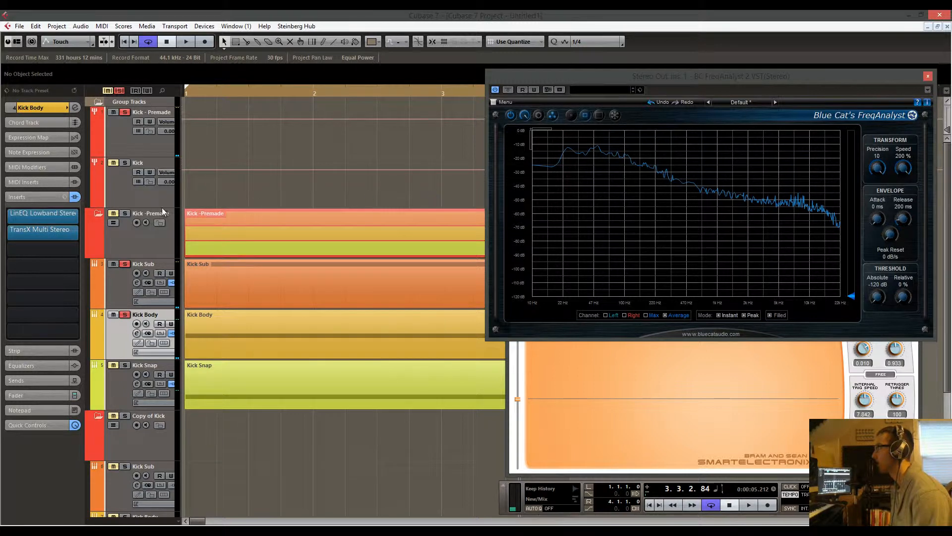
Open the TransX Multi insert on the premade Kick Body track beside the analyzers and release the Kick Sub solo.
click(61, 231)
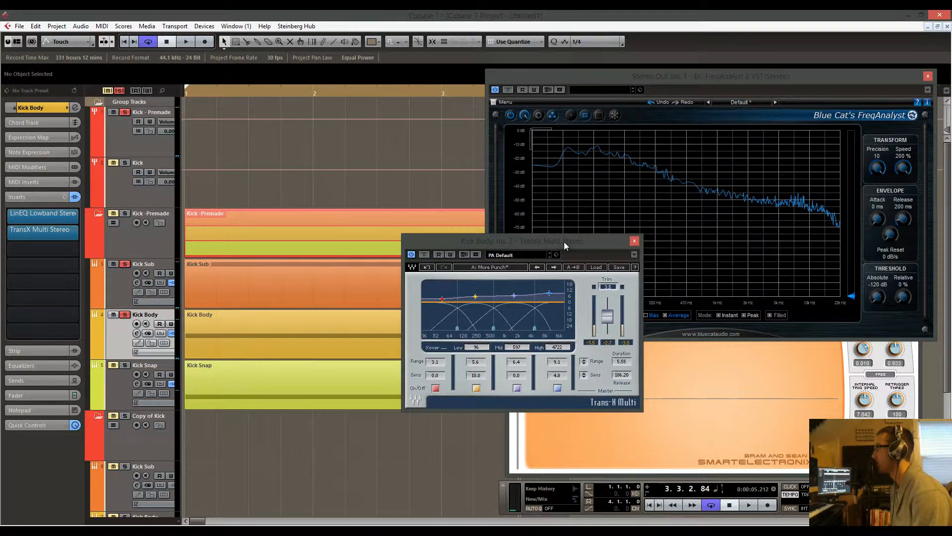
drag(564, 242, 385, 241)
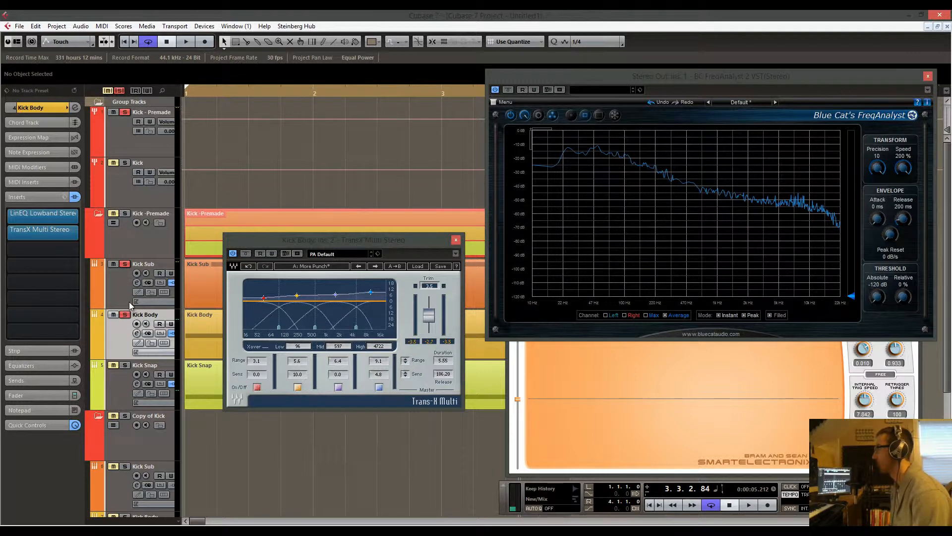
click(125, 264)
Audition the soloed Kick Body with TransX Multi bypassed and active, comparing its transients and spectrum, and close the plug-in.
key(space)
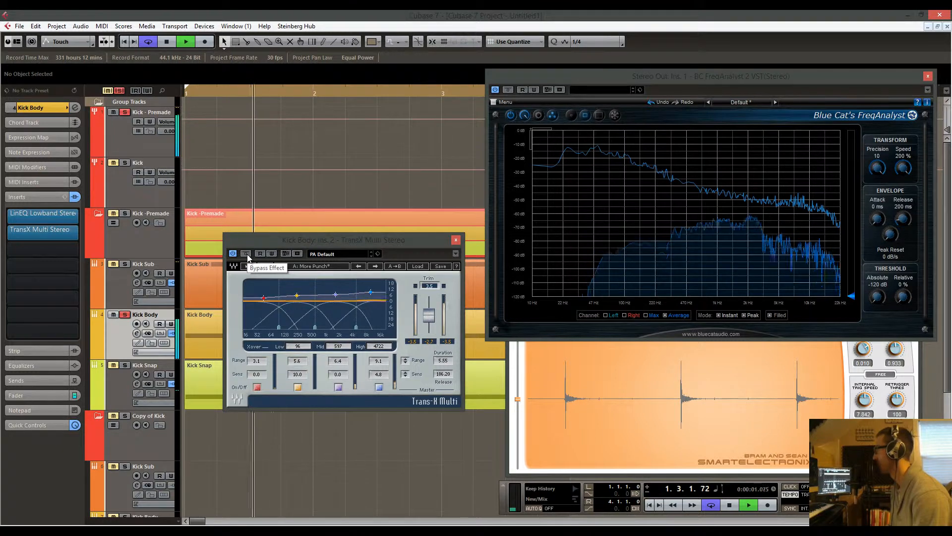
click(247, 254)
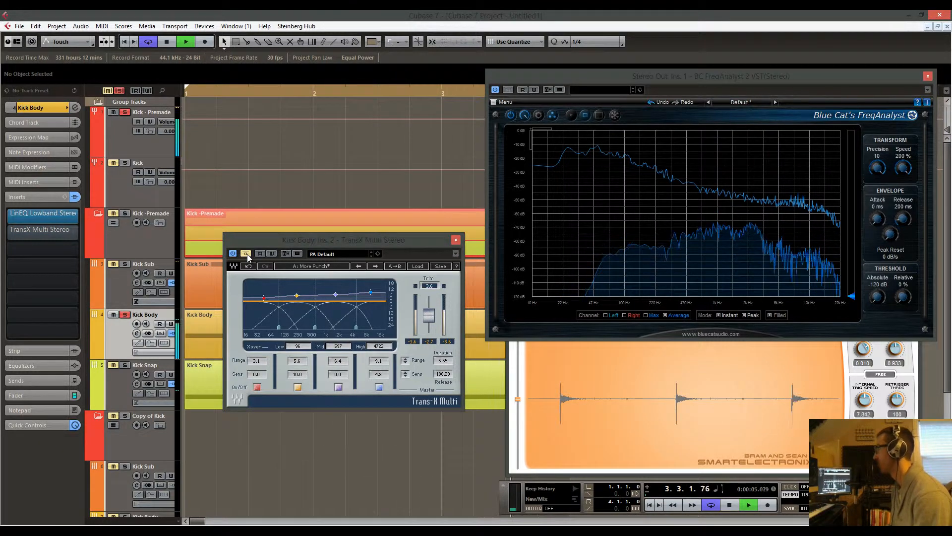
click(247, 254)
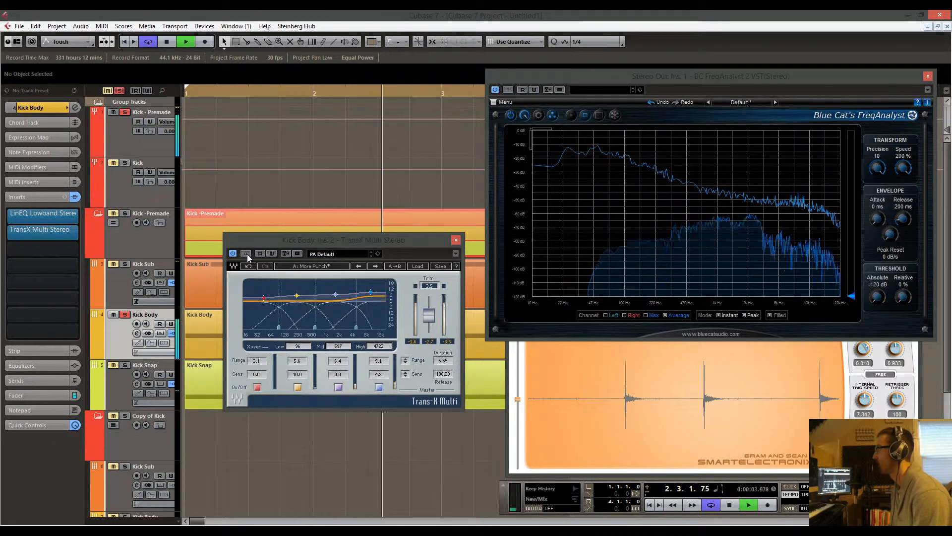
click(246, 253)
click(246, 254)
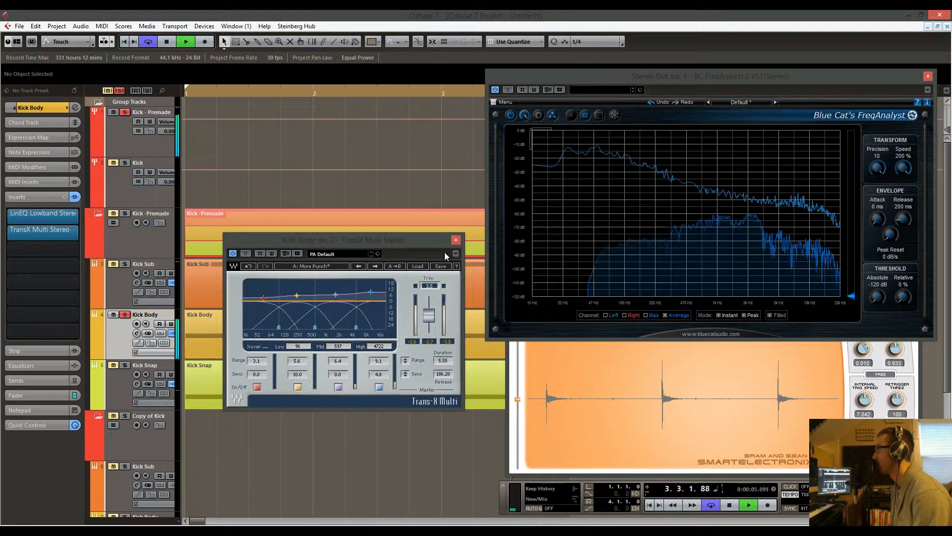
key(space)
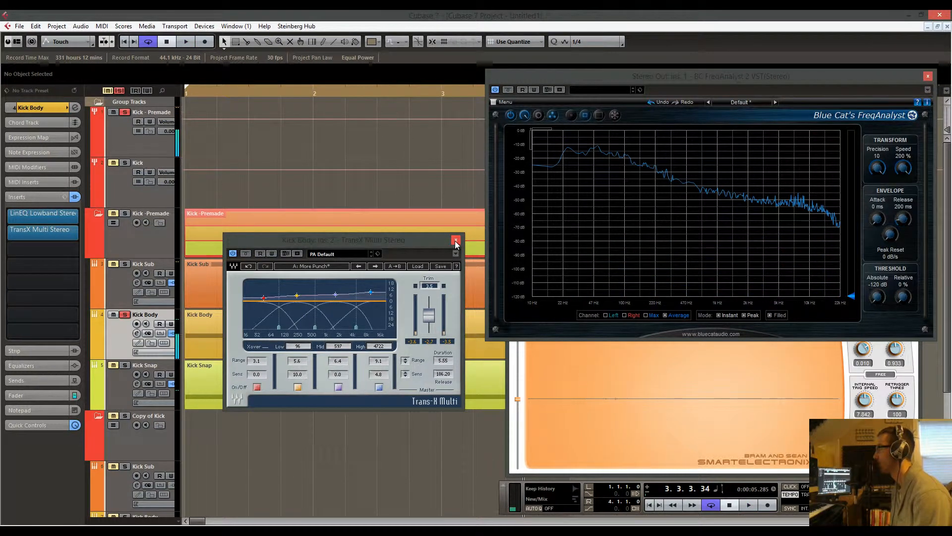
click(455, 241)
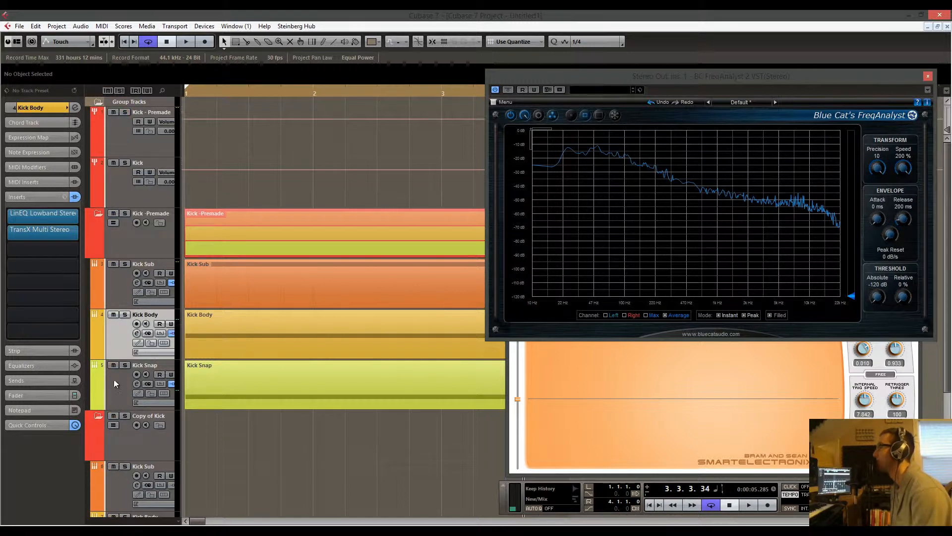
Open the LinEQ Broadband insert on the premade Kick Snap track and solo that track.
click(164, 361)
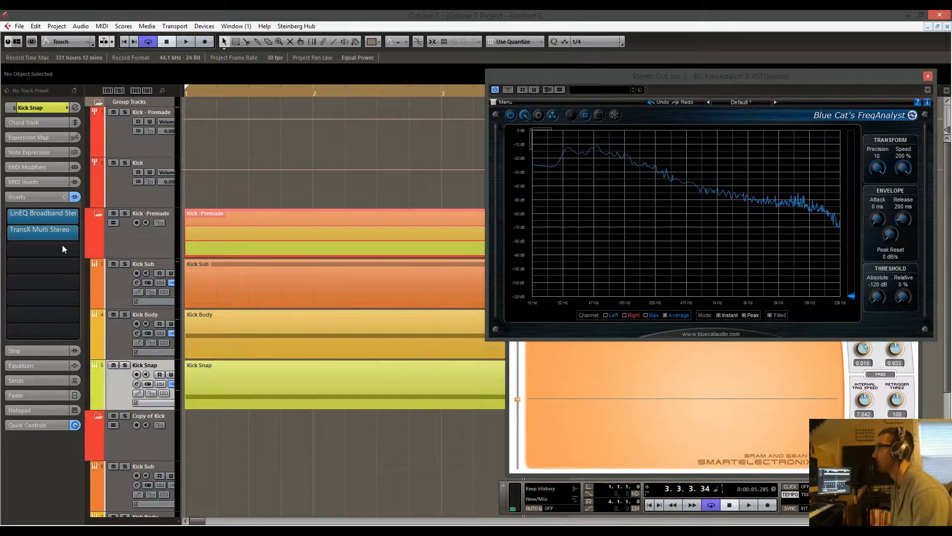
click(49, 212)
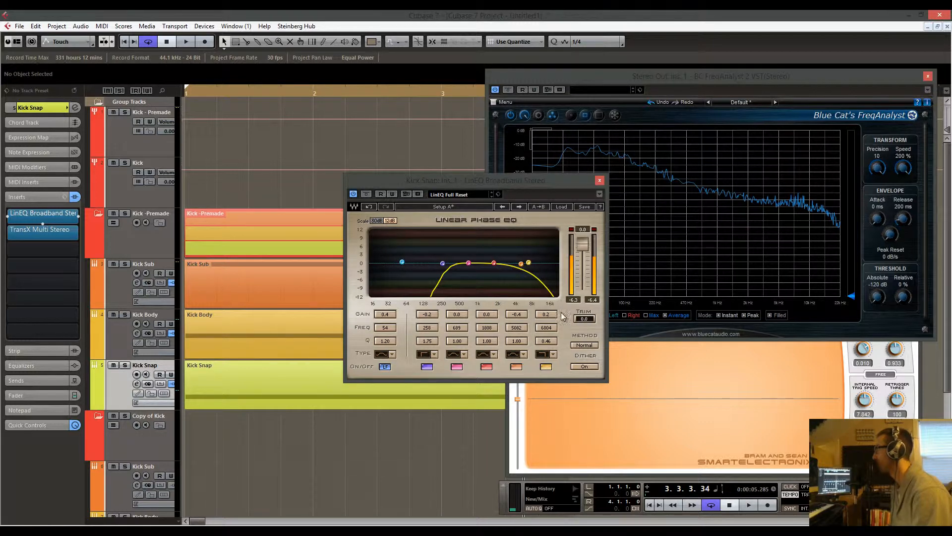
key(s)
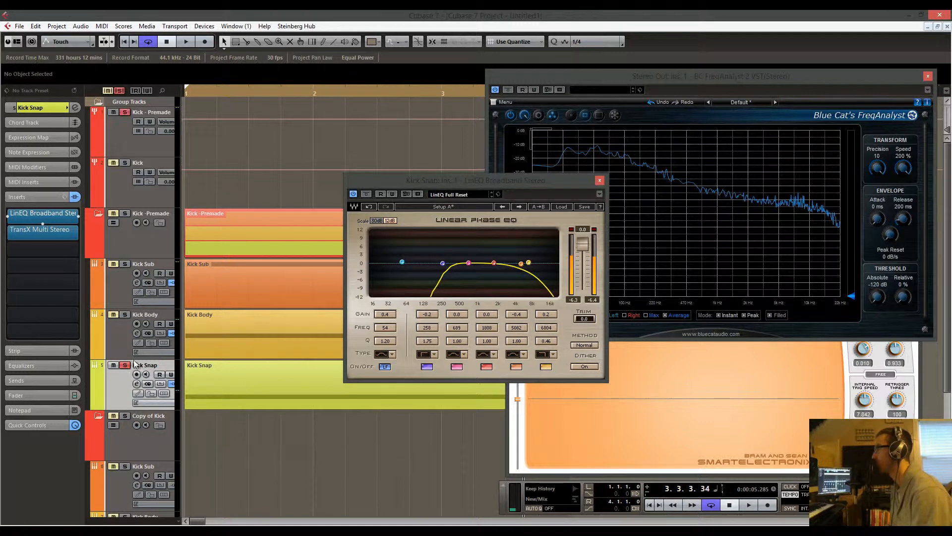
Play the soloed Kick Snap with its LinEQ Broadband bypassed and active to compare the spectrum, and close the EQ.
click(366, 194)
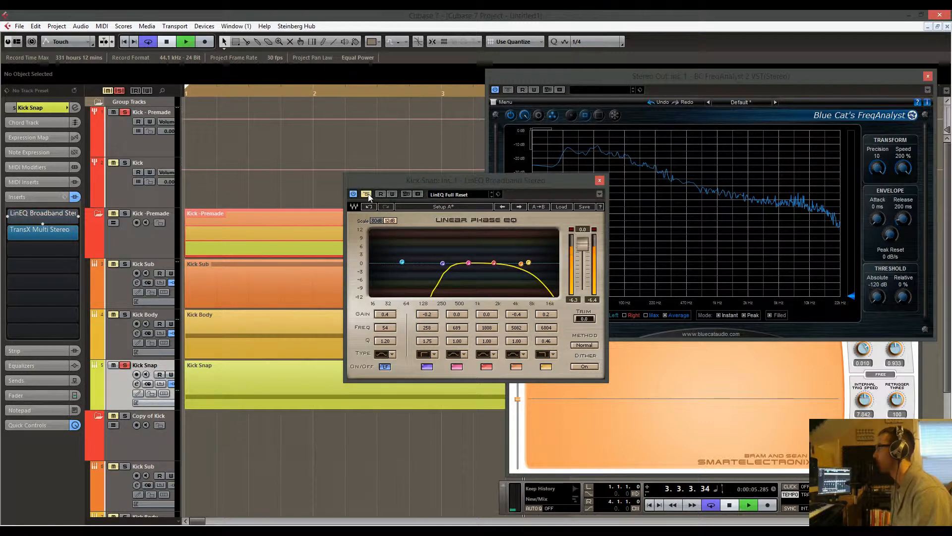
key(space)
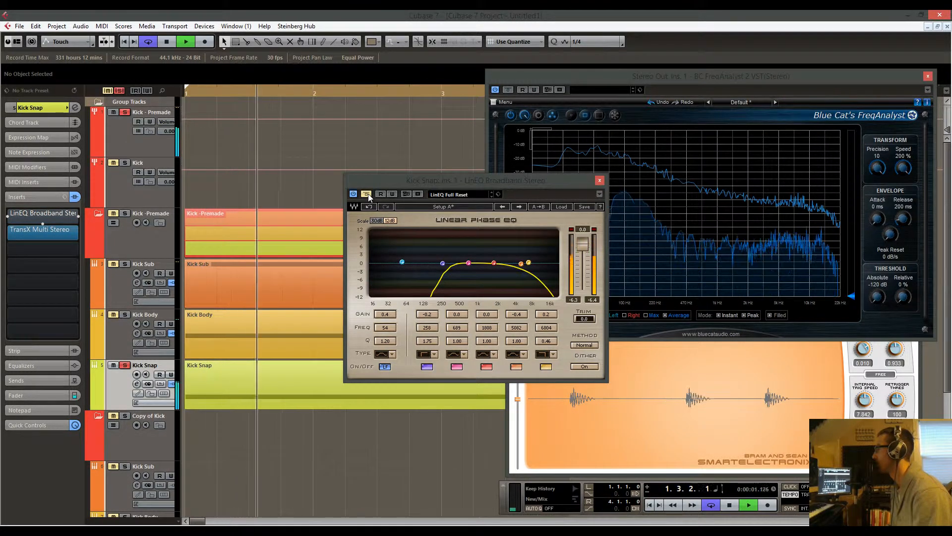
key(space)
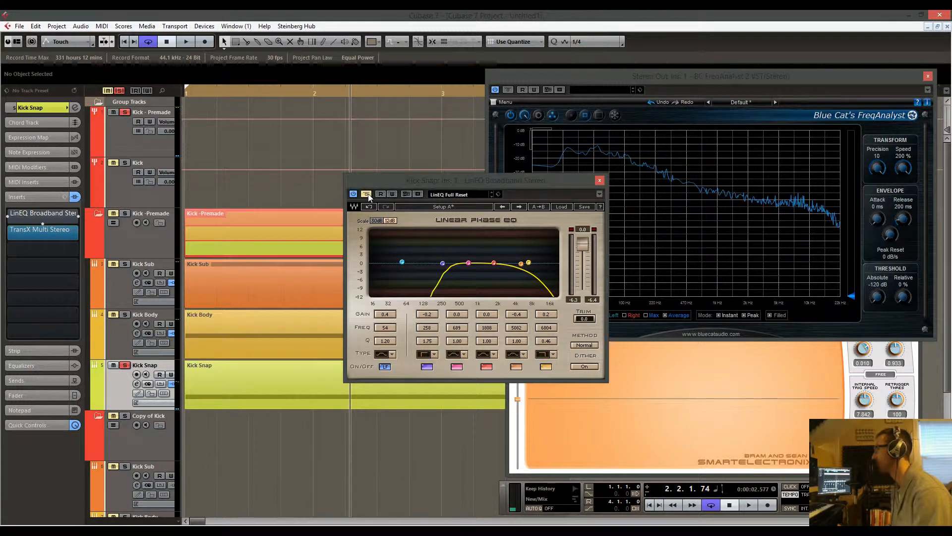
key(space)
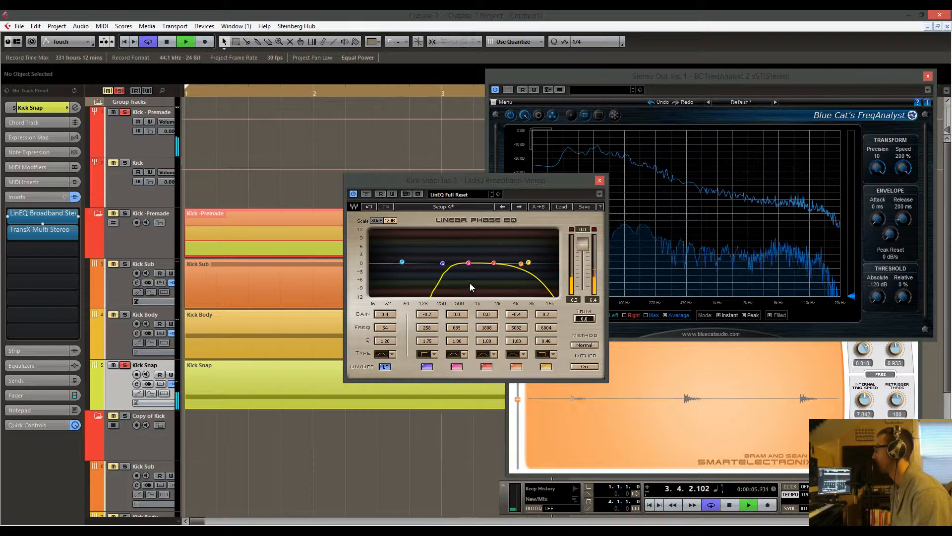
key(space)
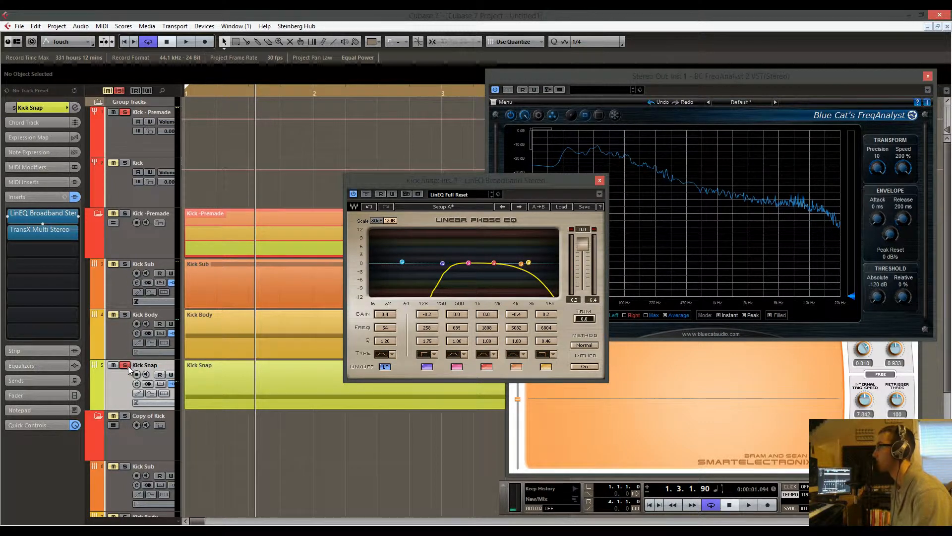
click(599, 185)
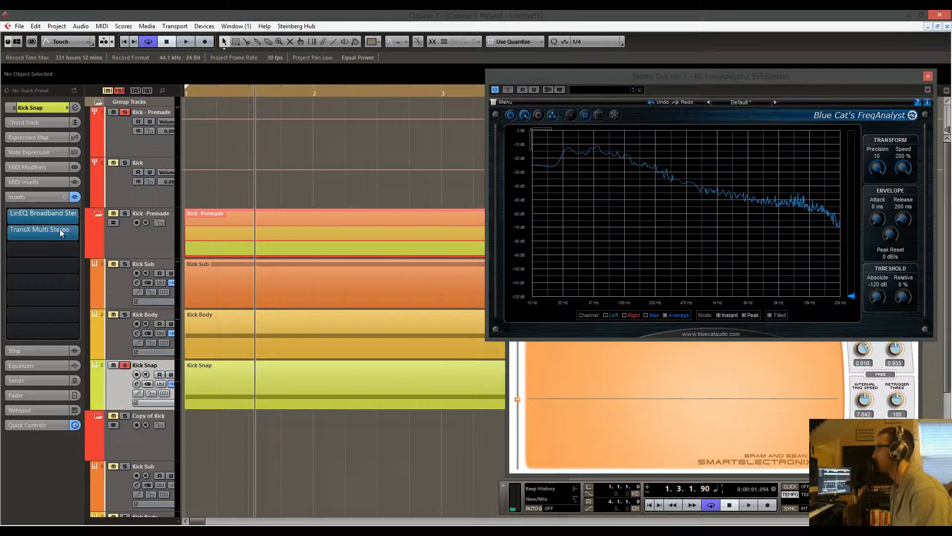
Audition the Kick Snap with its TransX Multi insert bypassed and active, close the plug-in and release the solo.
click(58, 232)
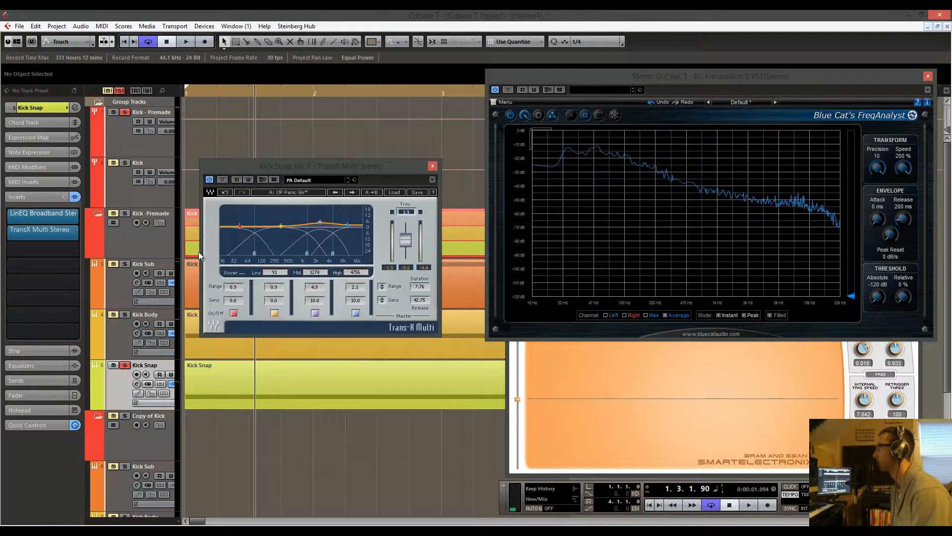
key(space)
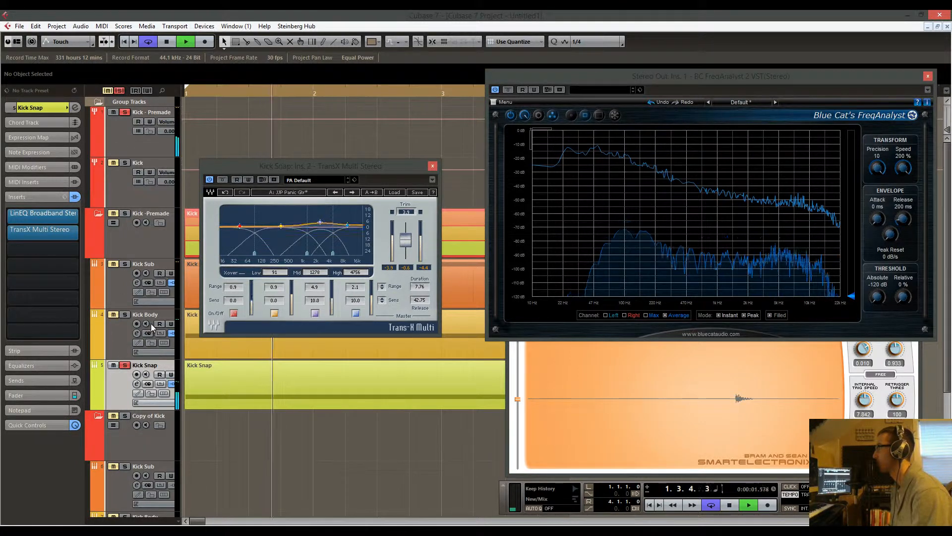
click(224, 180)
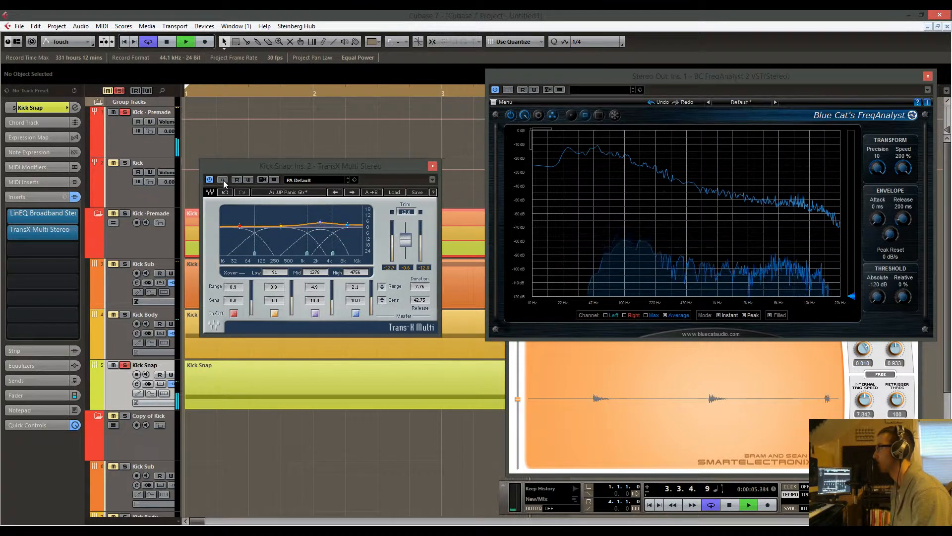
click(223, 180)
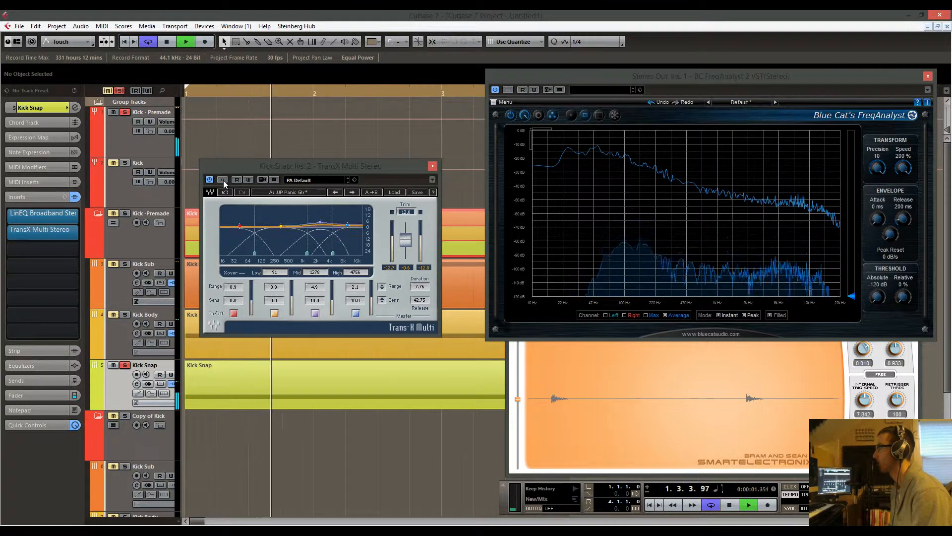
key(space)
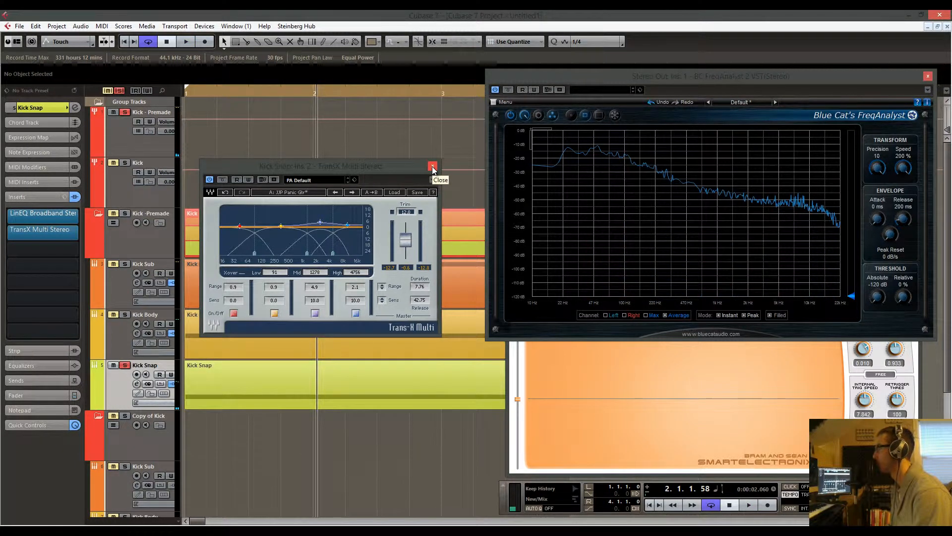
click(433, 166)
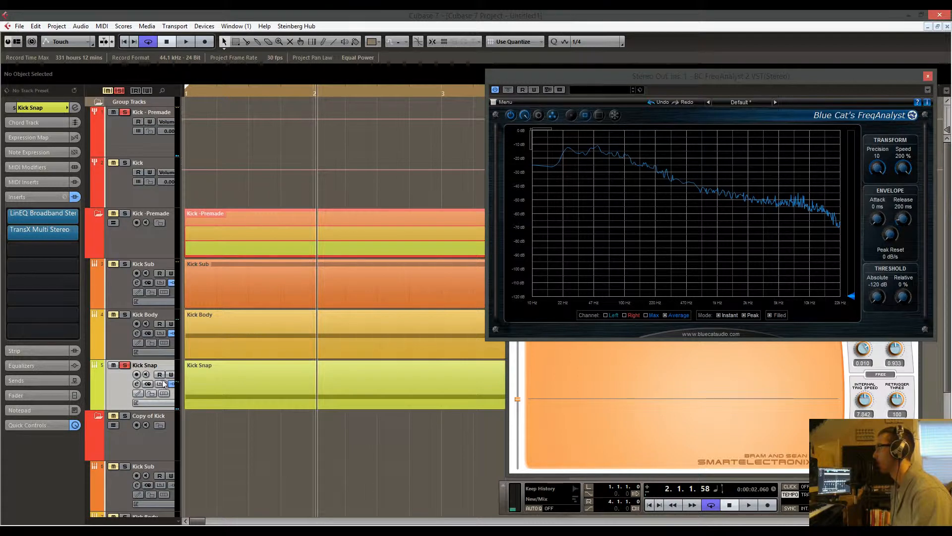
click(126, 365)
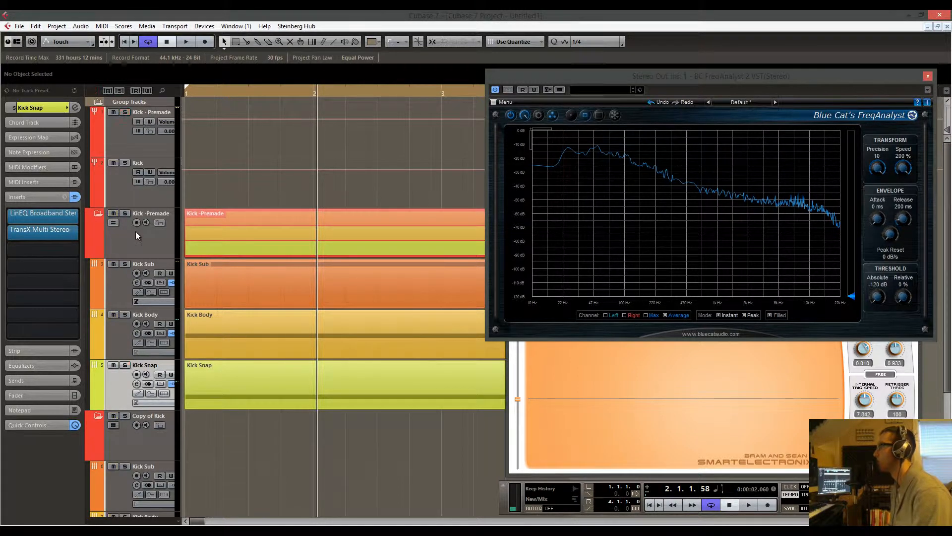
Examine the channel volume settings of the premade Kick Body and Kick Snap tracks while auditioning the layers together.
click(127, 284)
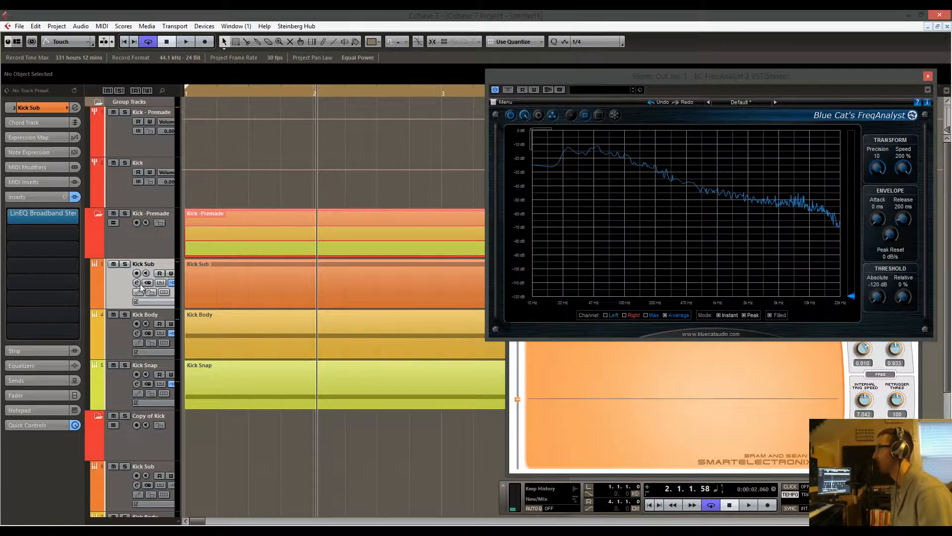
click(118, 327)
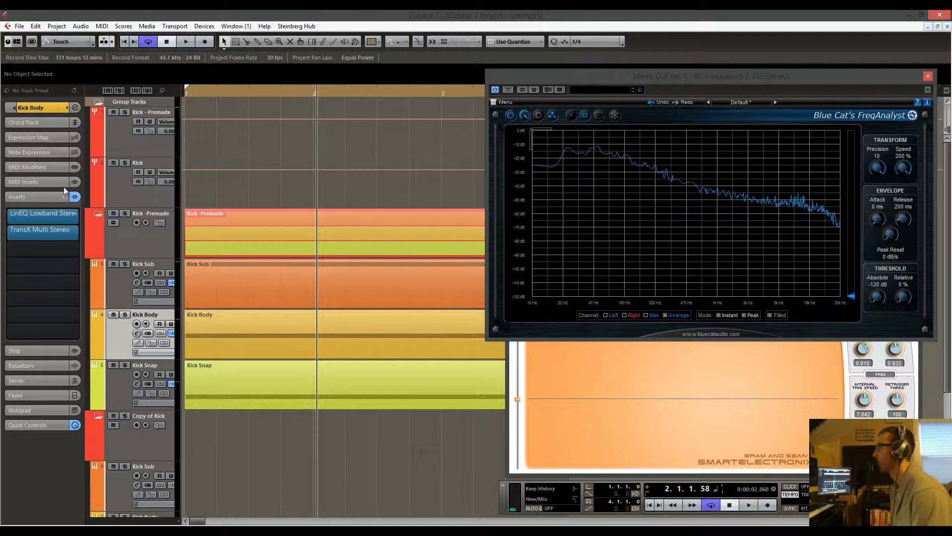
click(46, 109)
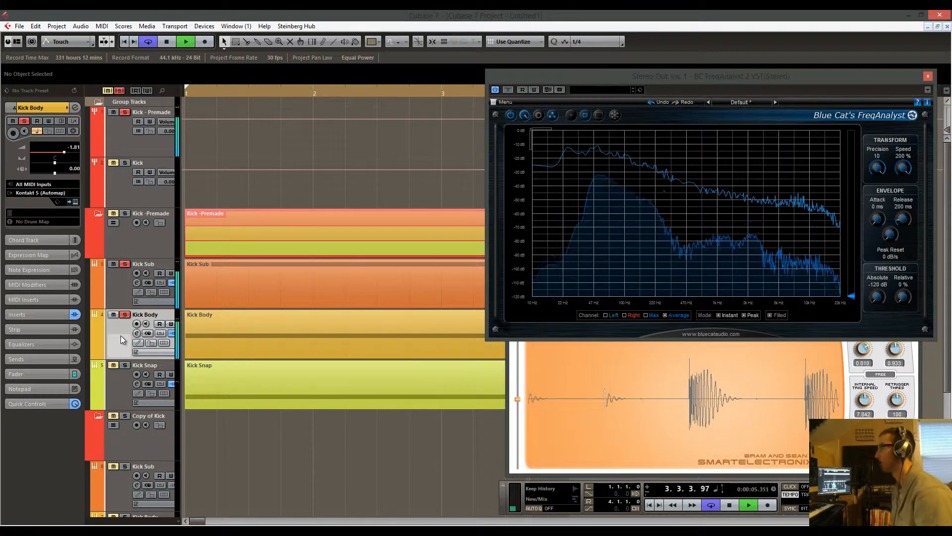
key(space)
click(114, 380)
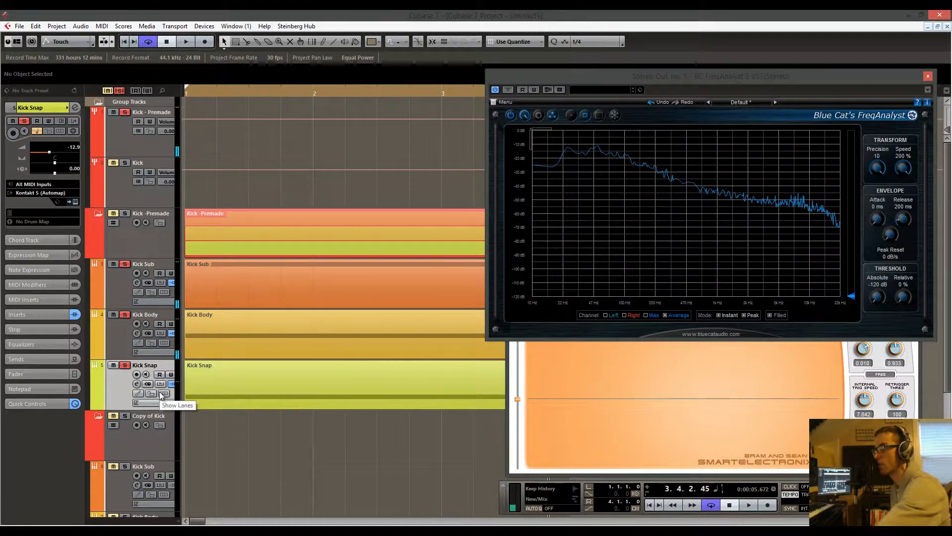
Play the layered premade kick with the Kick Snap layer muted and unmuted to compare its contribution.
key(space)
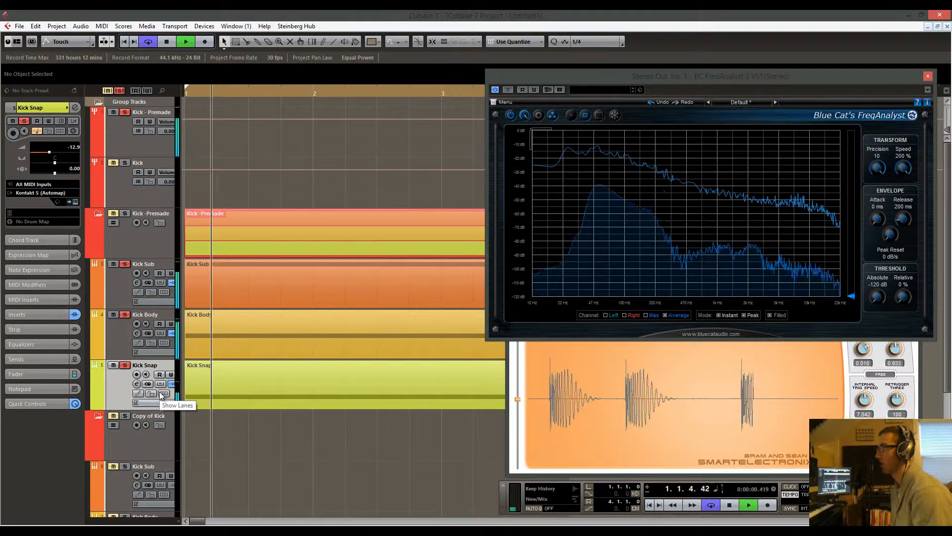
click(114, 367)
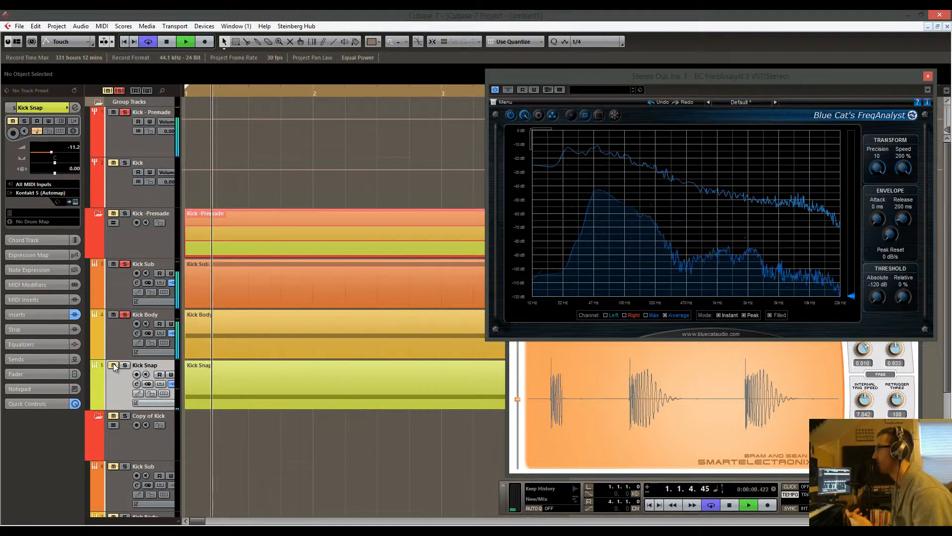
click(114, 367)
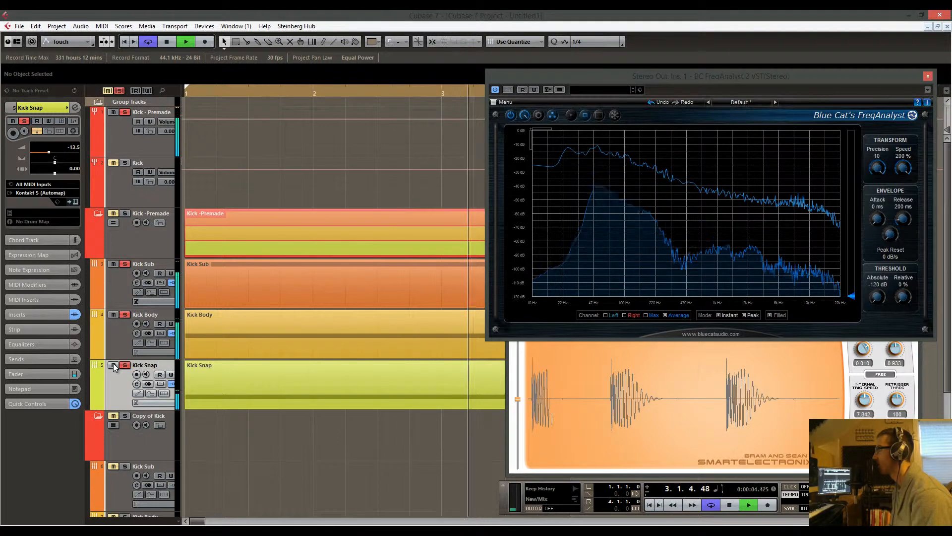
key(space)
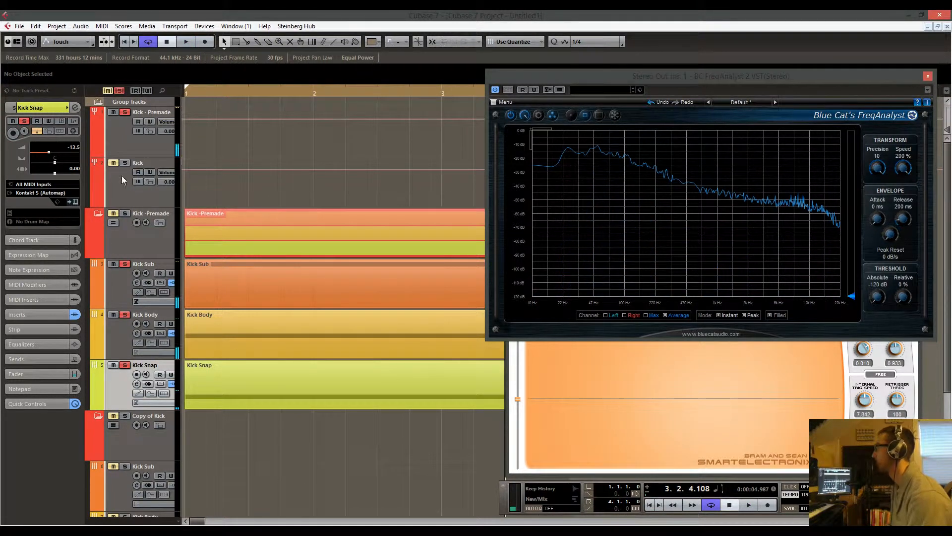
Open the VC 160 insert on the Kick - Premade group, audition the kick with it bypassed and active, and close it.
click(114, 128)
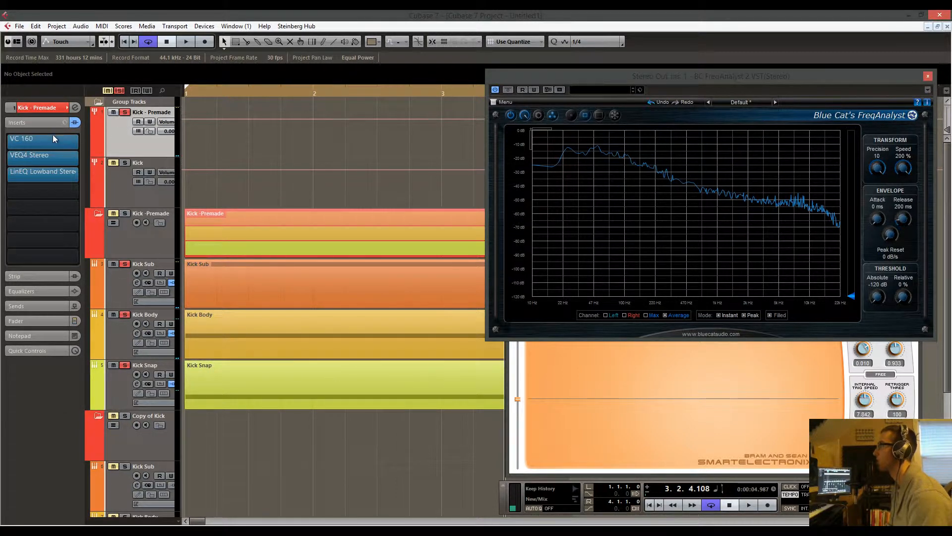
click(61, 144)
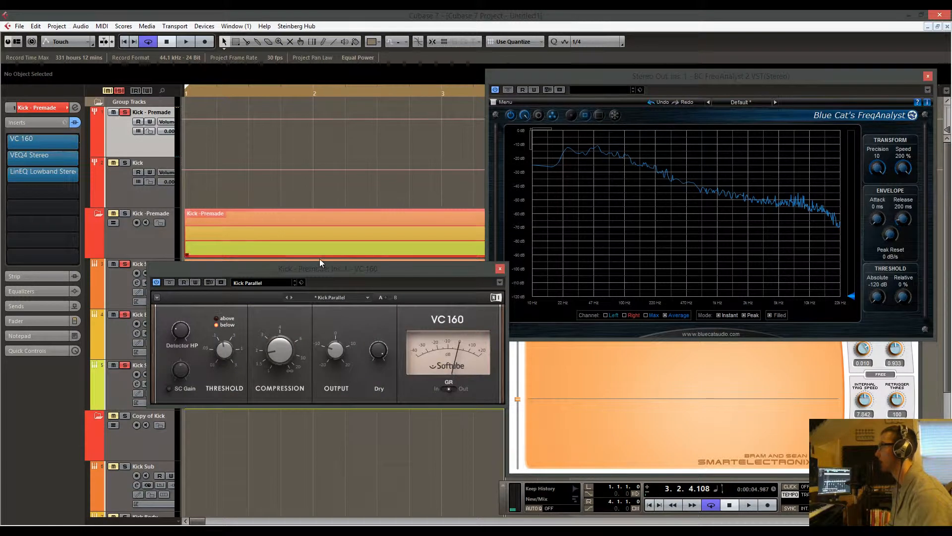
drag(310, 265, 305, 227)
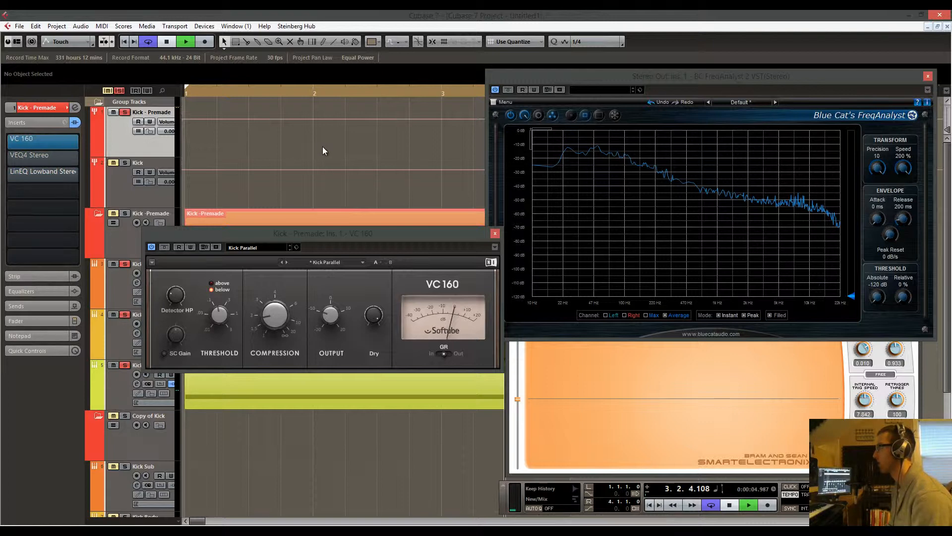
click(163, 246)
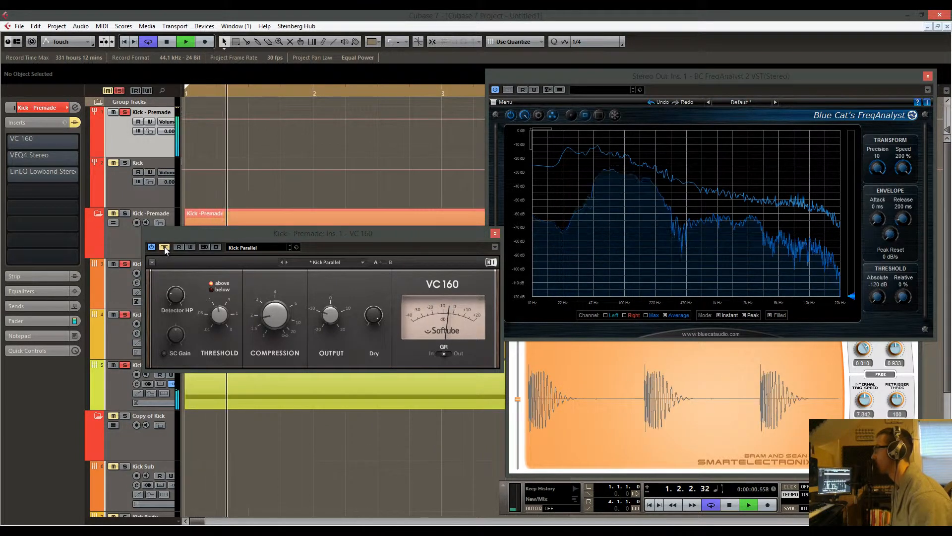
click(165, 246)
click(165, 246)
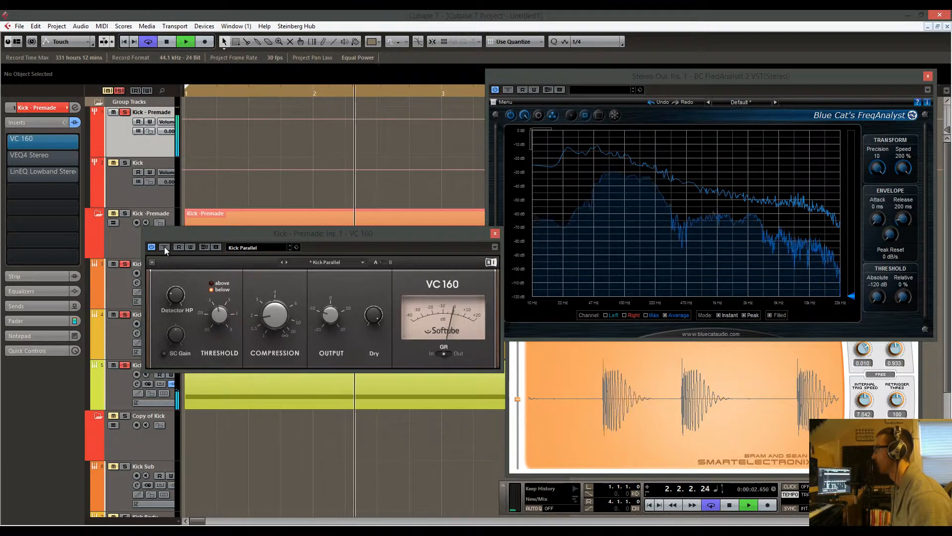
click(165, 246)
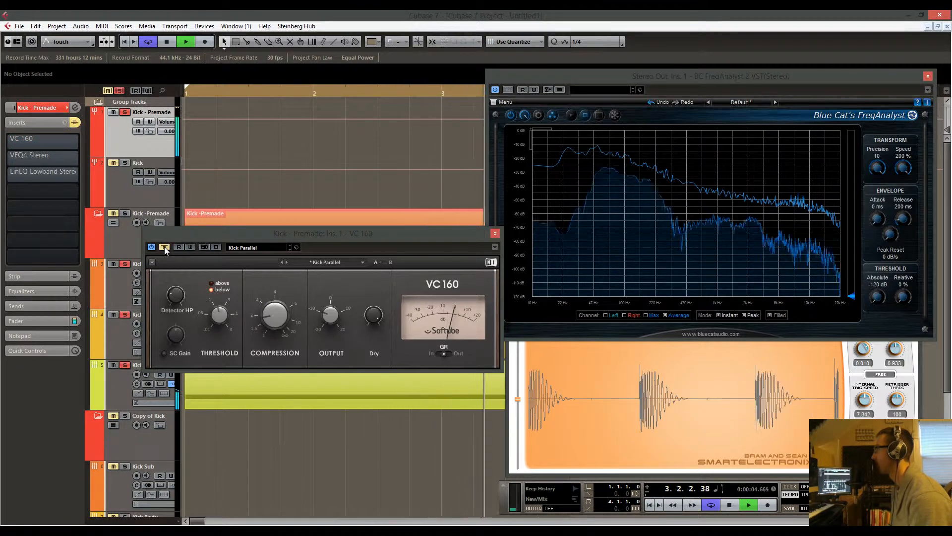
click(165, 246)
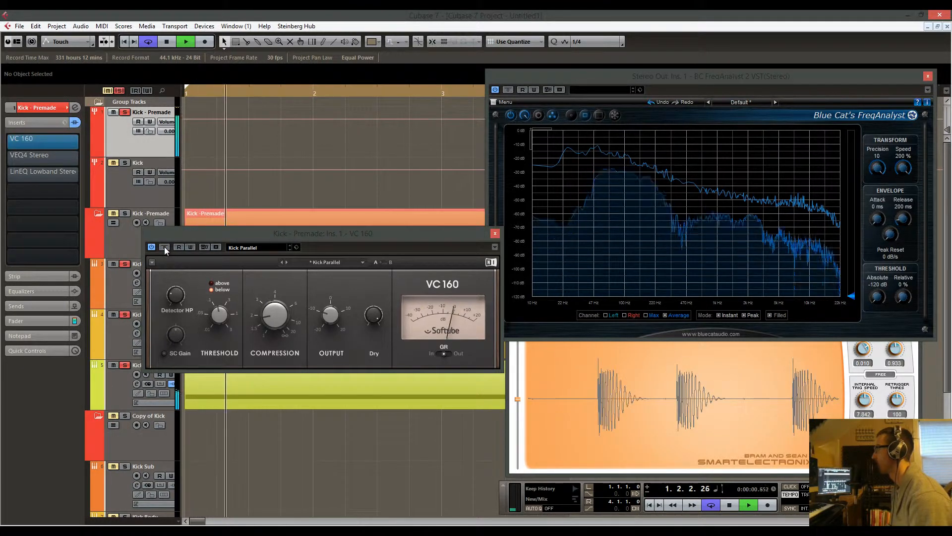
click(165, 246)
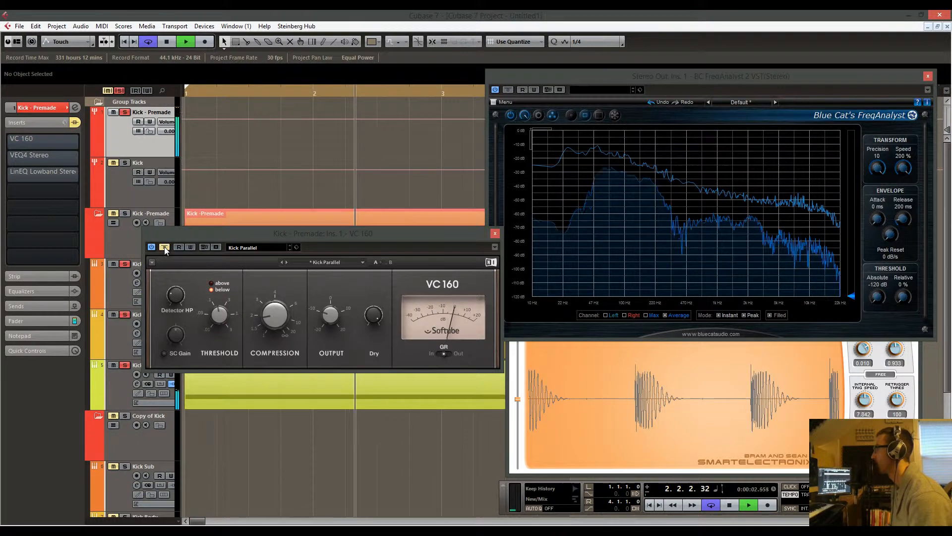
click(165, 246)
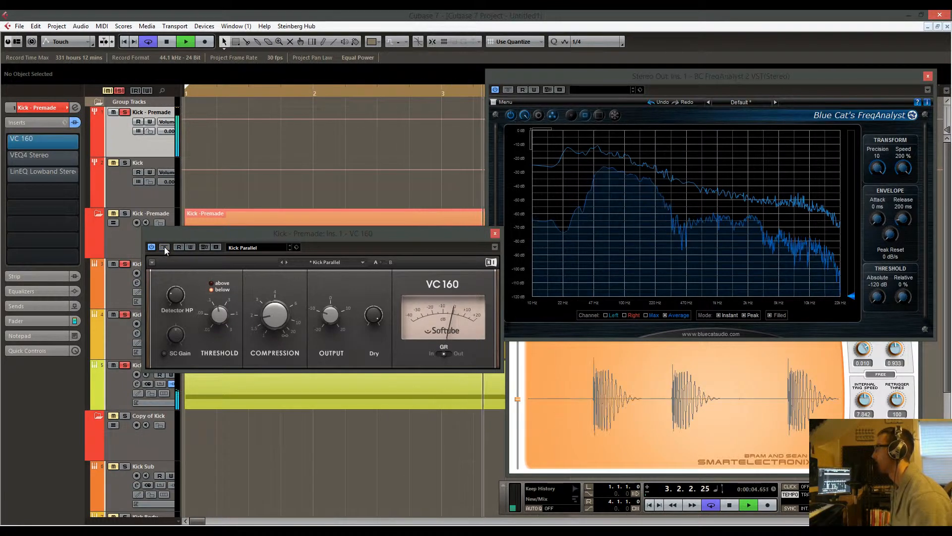
key(space)
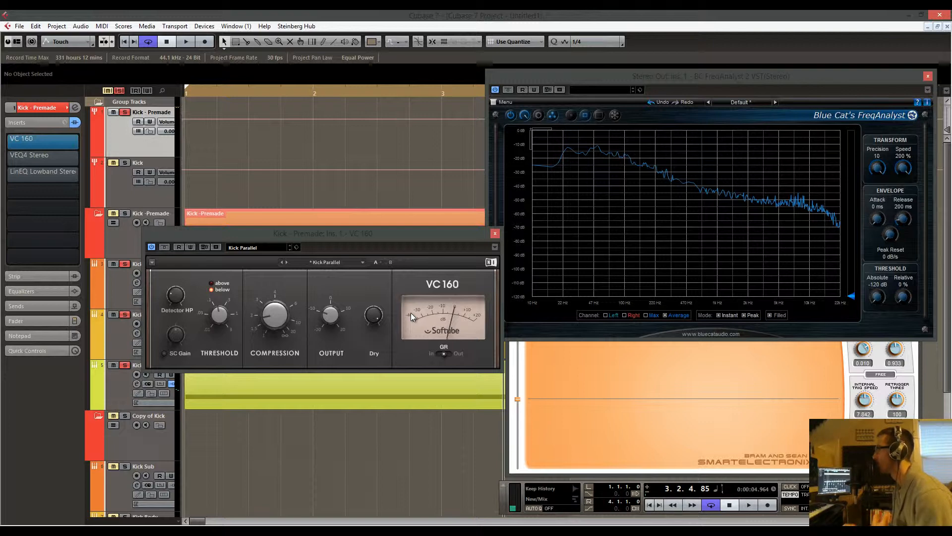
click(495, 233)
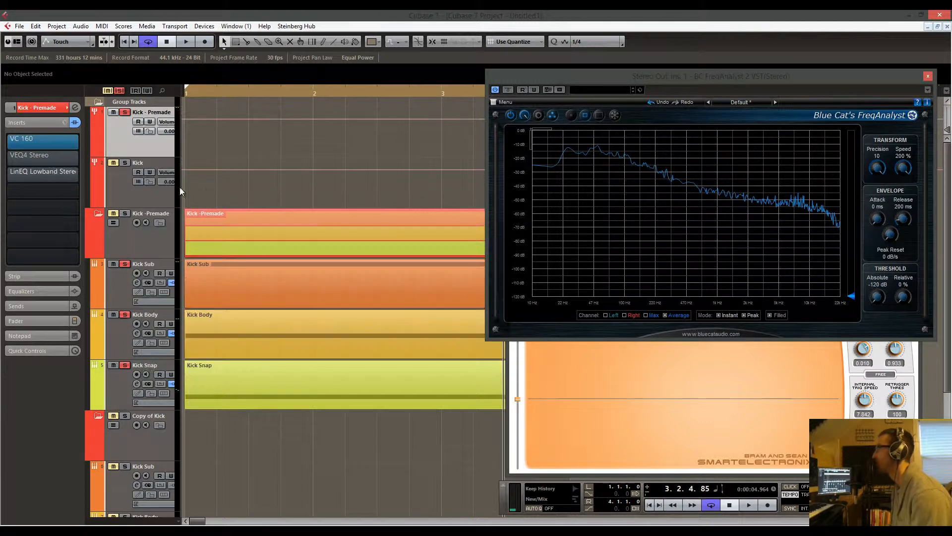
Open the VEQ4 Stereo insert on the Kick - Premade group, bypass it and place its window beside the analyzer.
click(35, 157)
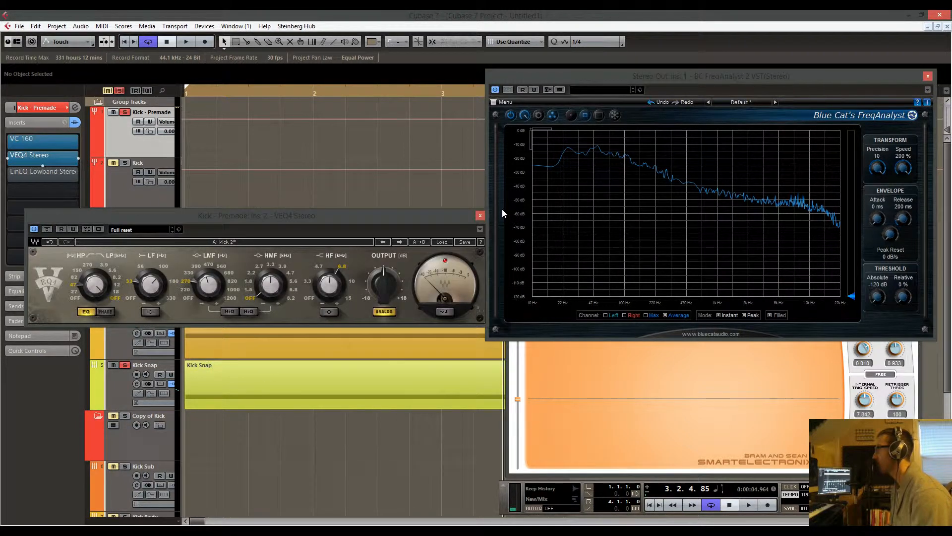
drag(302, 218, 275, 217)
click(20, 228)
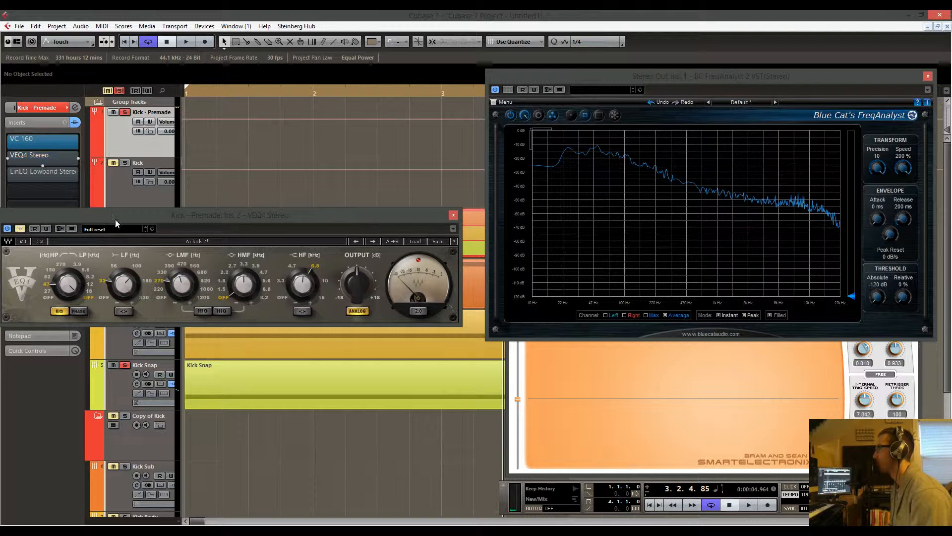
drag(152, 219, 171, 220)
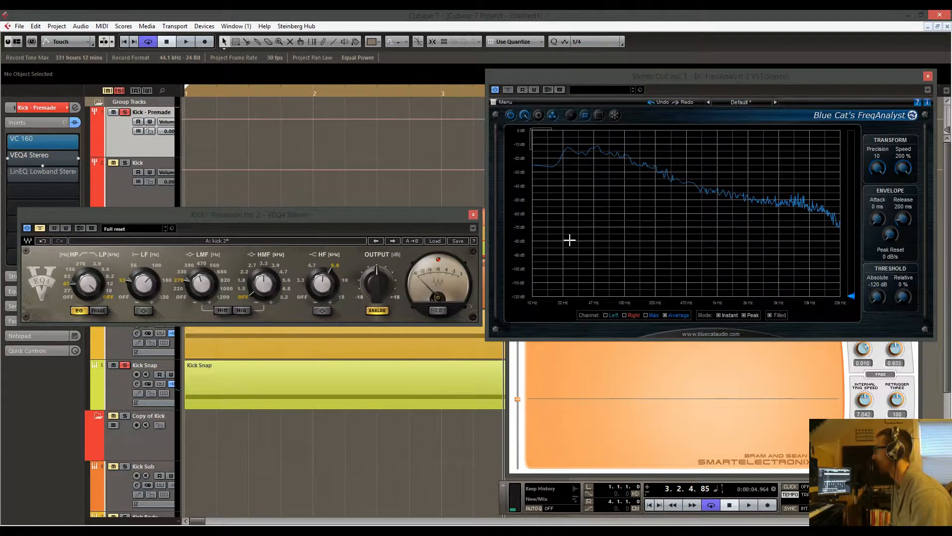
Play the kick with the VEQ4 bypassed and examine the analyzer's 10 to 47 Hz range up close.
drag(571, 233, 533, 296)
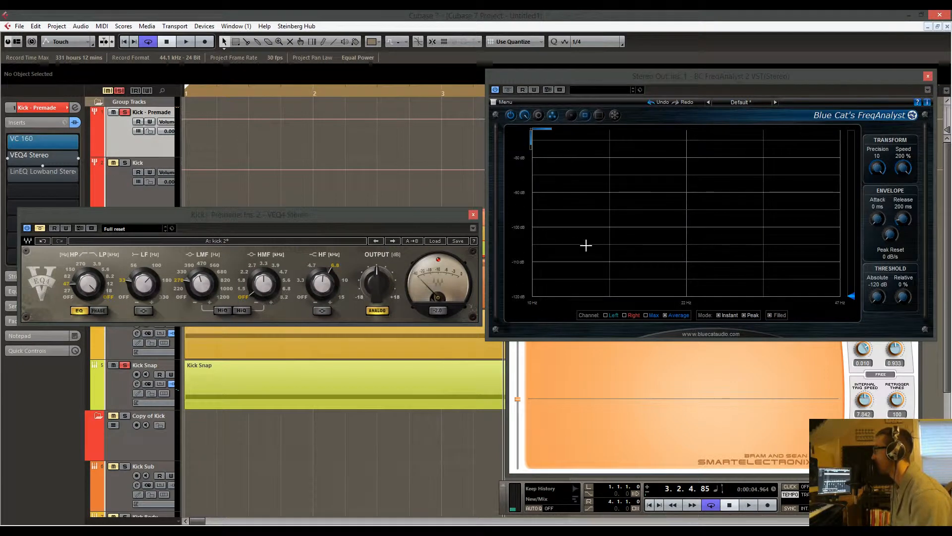
key(space)
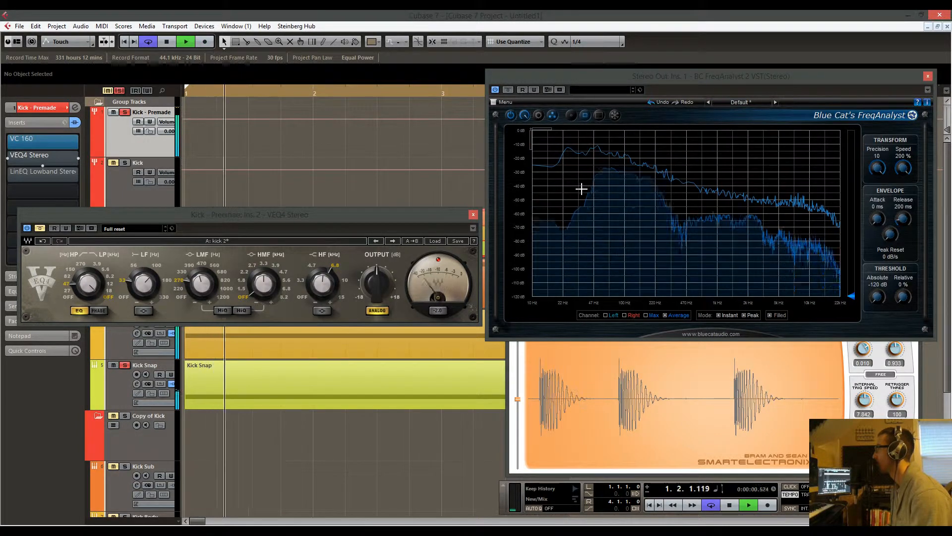
drag(579, 187, 558, 257)
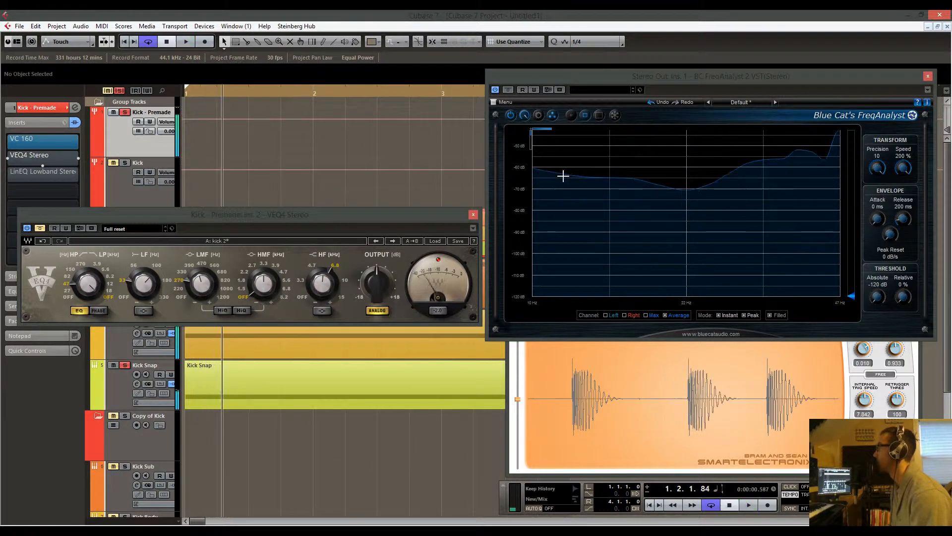
key(space)
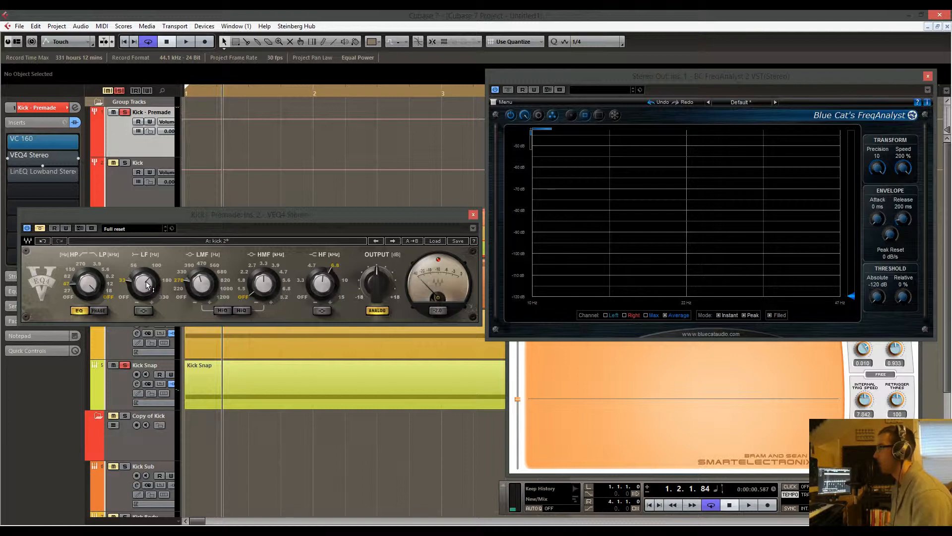
Examine the VEQ4's LF and LMF bands, compare the kick's spectrum with the EQ bypassed and active, and close the plug-in.
mouse_move(139, 285)
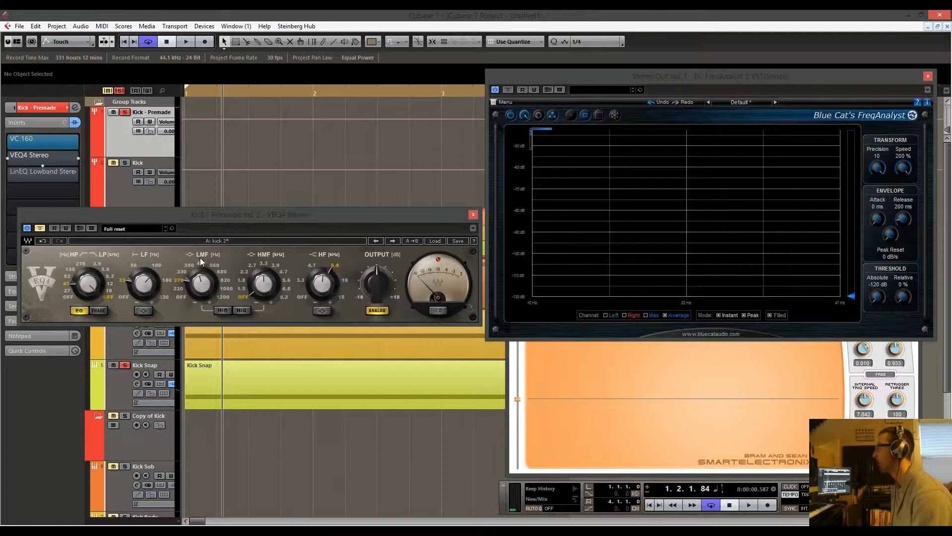
click(200, 280)
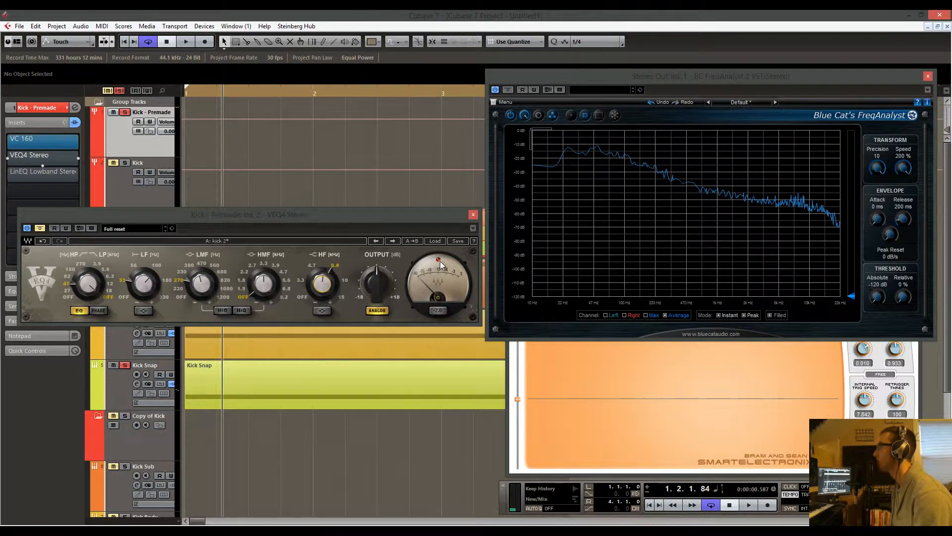
key(space)
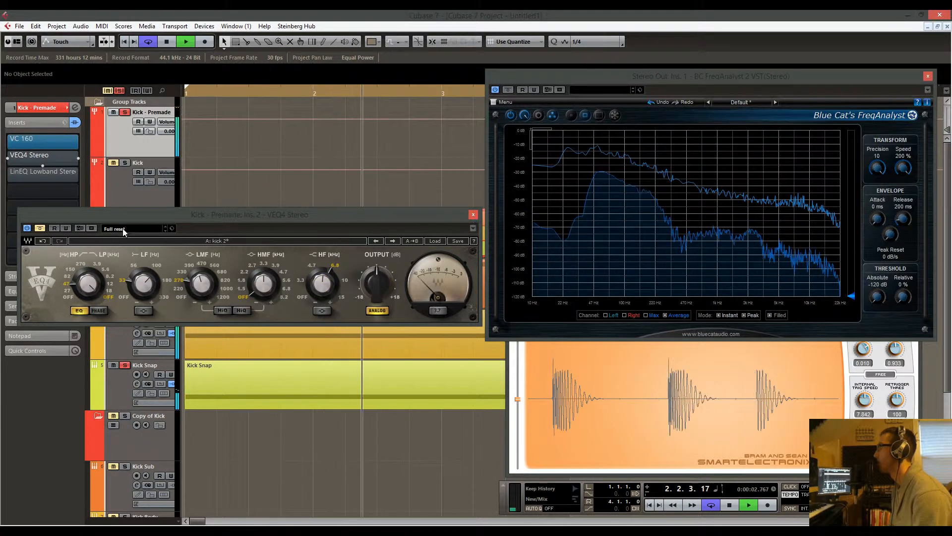
click(41, 229)
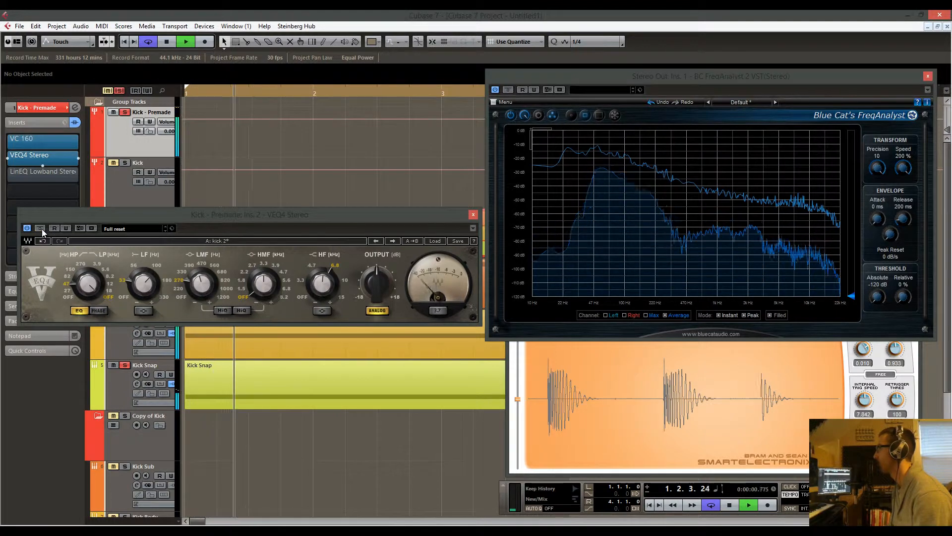
click(42, 228)
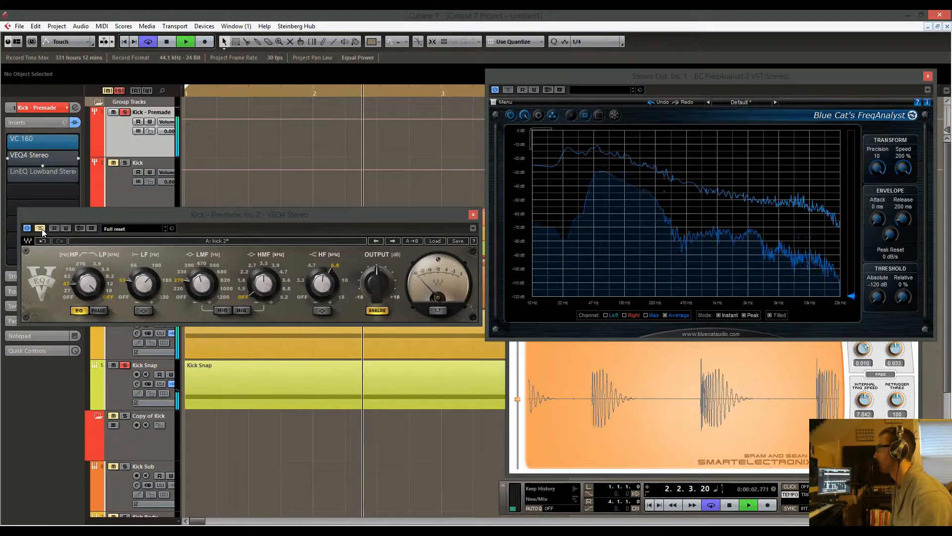
click(41, 228)
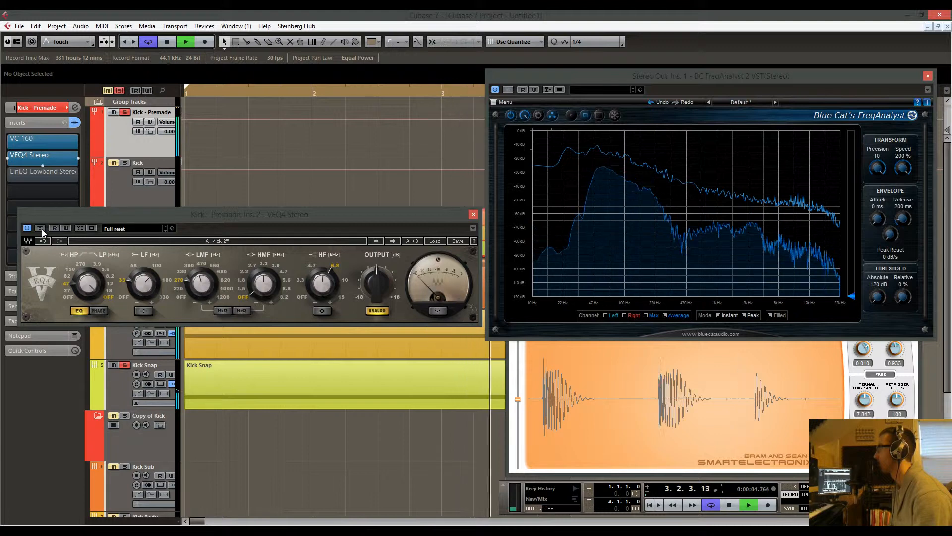
key(space)
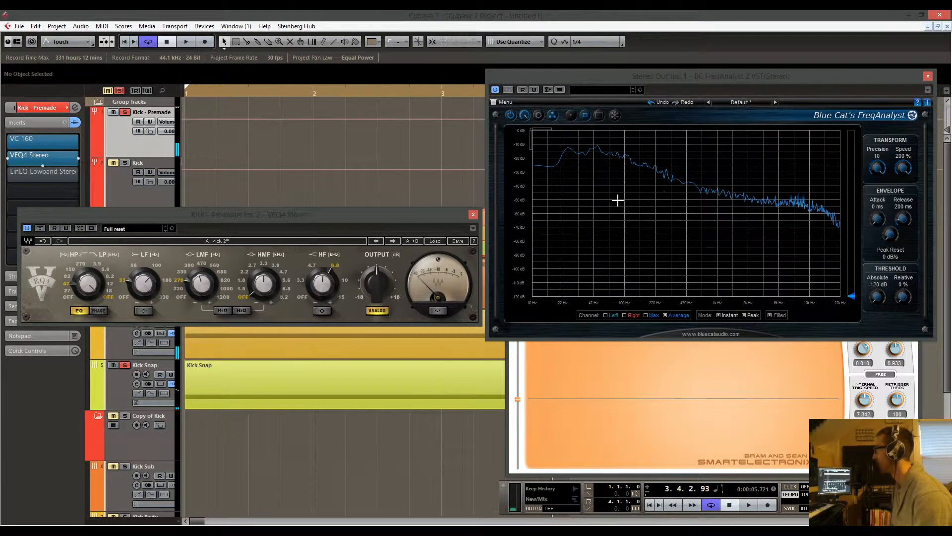
click(473, 214)
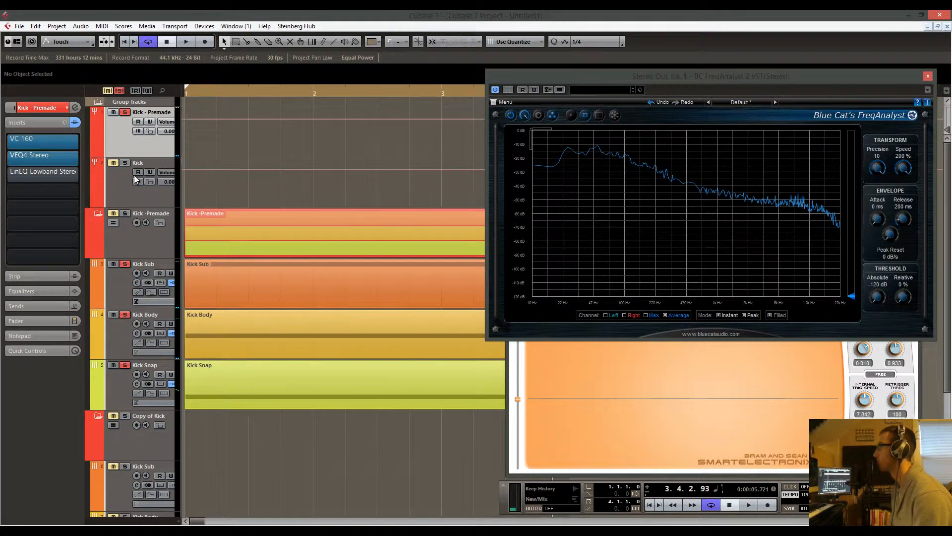
Open the LinEQ Lowband Stereo insert on Kick - Premade and compare the spectrum below 47 Hz with it bypassed and active during playback.
click(52, 173)
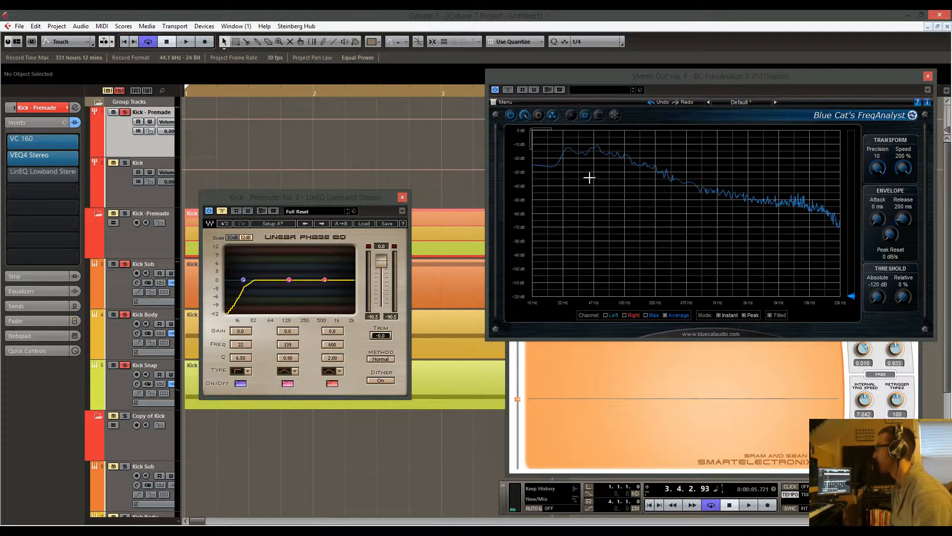
drag(589, 178, 531, 298)
key(space)
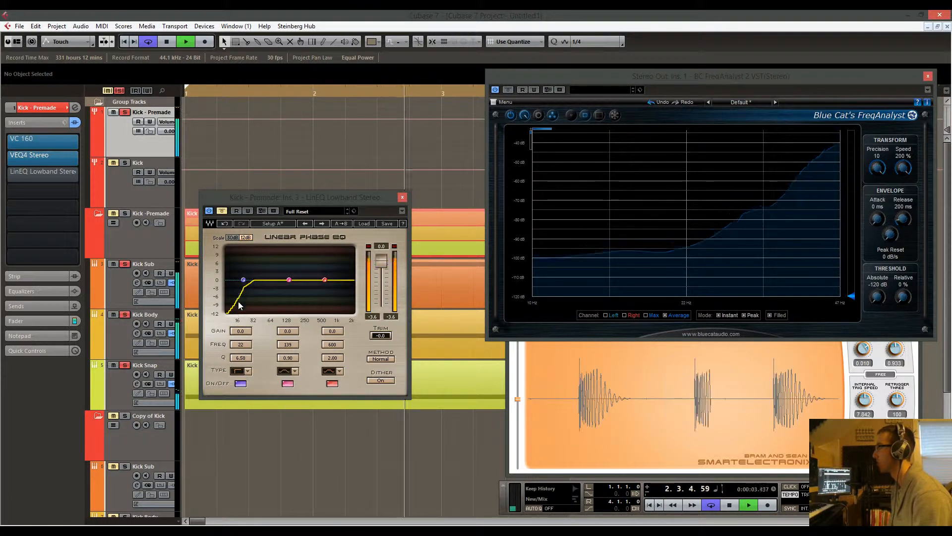
click(224, 212)
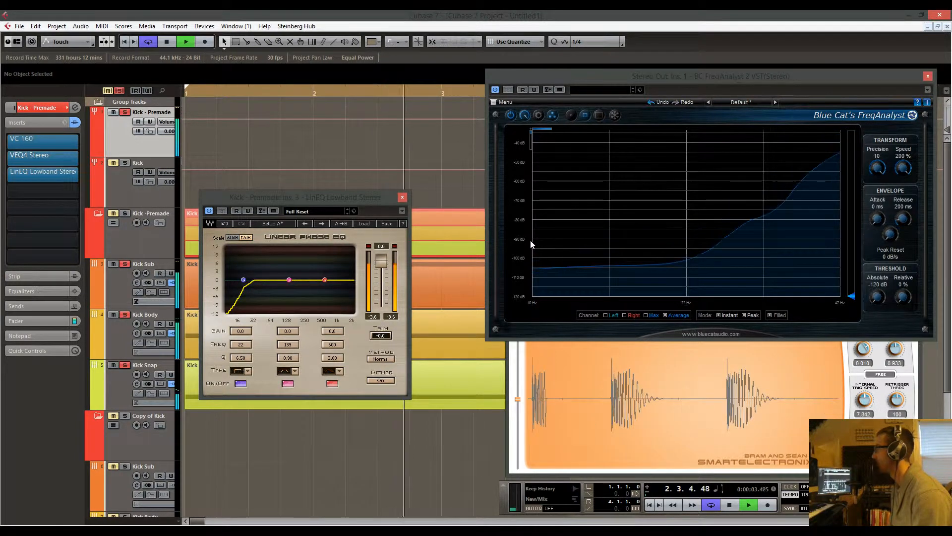
click(221, 212)
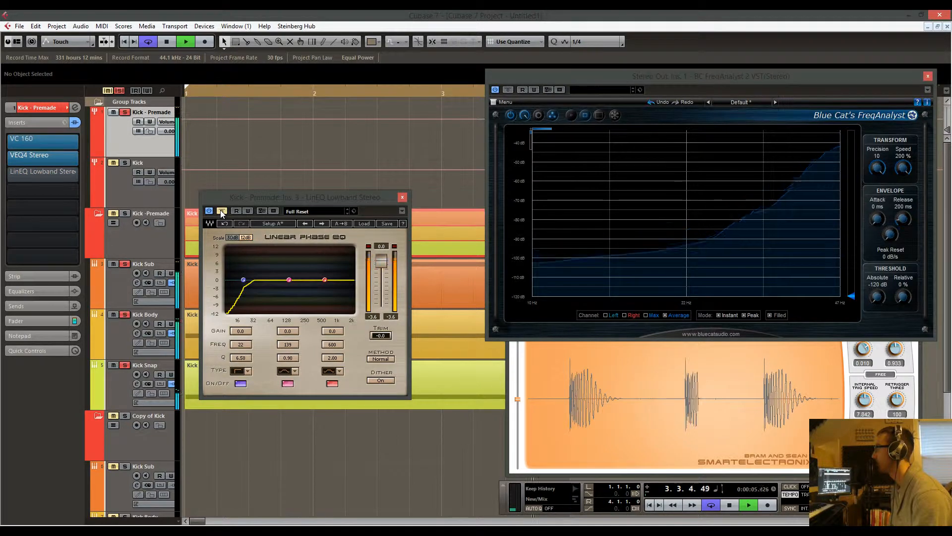
click(221, 211)
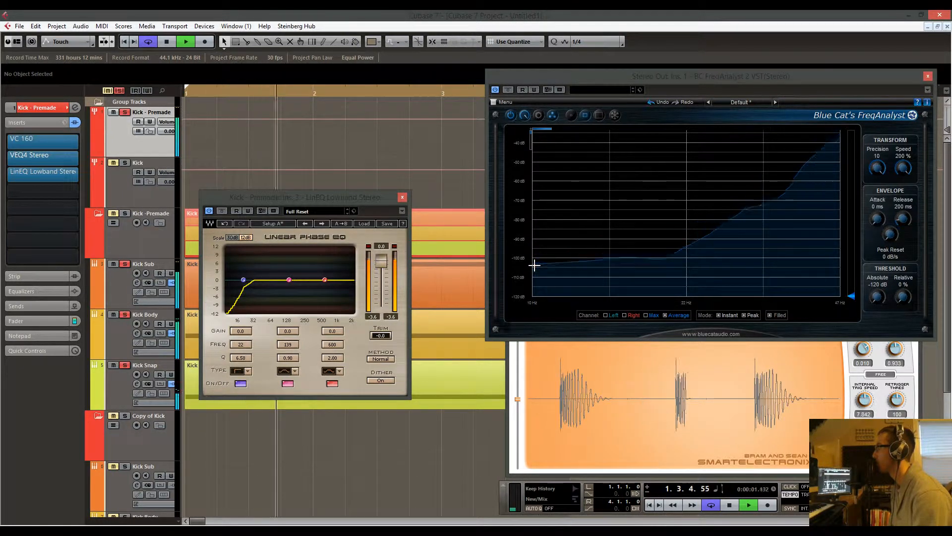
Compare the kick's low-end spectrum with the LinEQ Lowband bypassed and active once more, and close the plug-in.
click(221, 212)
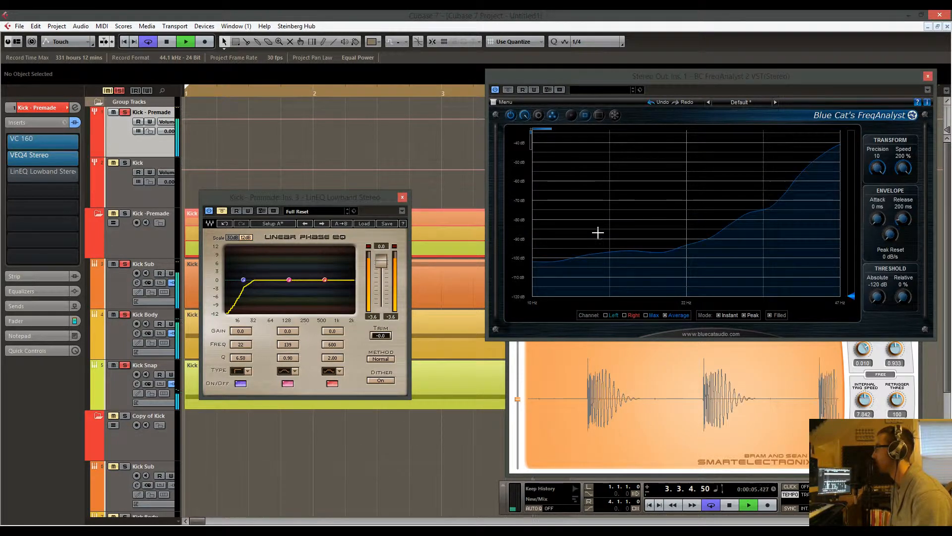
click(222, 210)
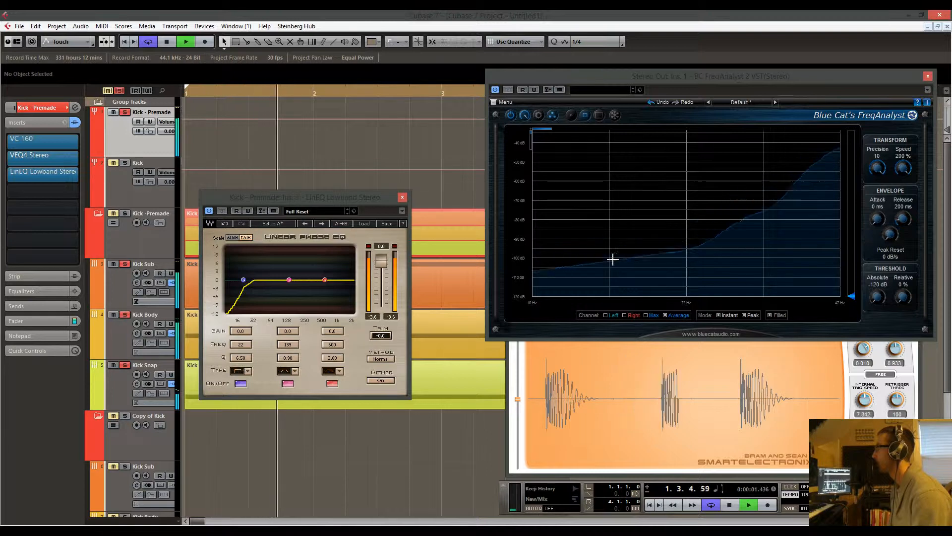
click(402, 198)
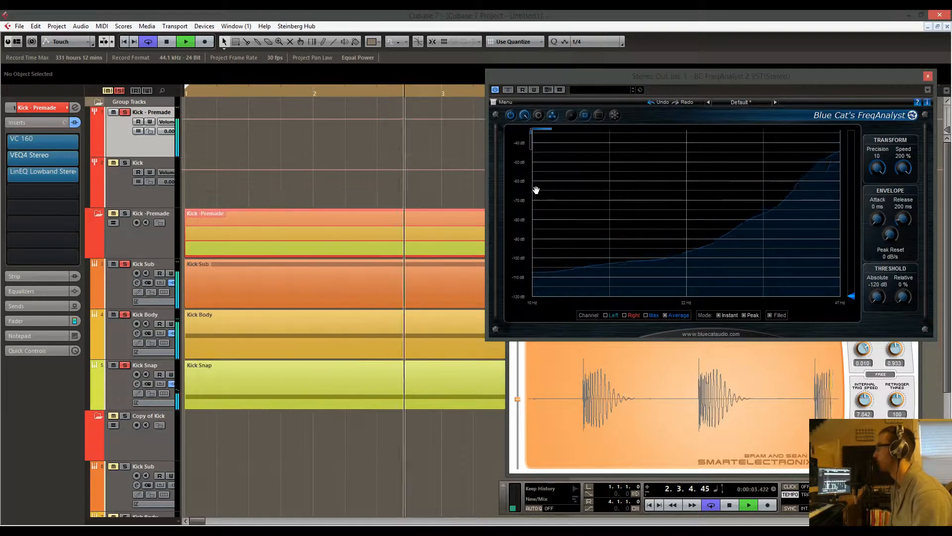
Stop playback and close the FreqAnalyst and oscilloscope windows to clear the arrangement.
key(space)
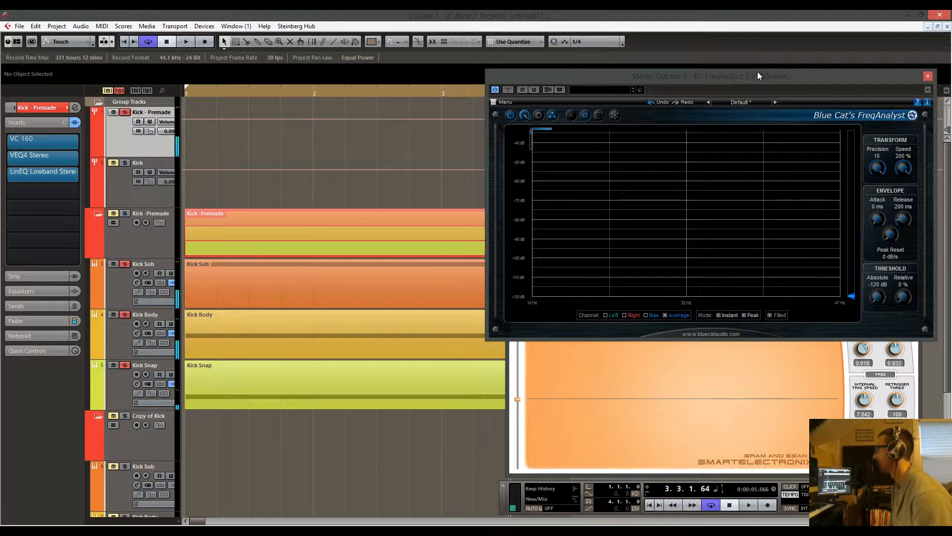
click(927, 76)
drag(897, 302, 896, 263)
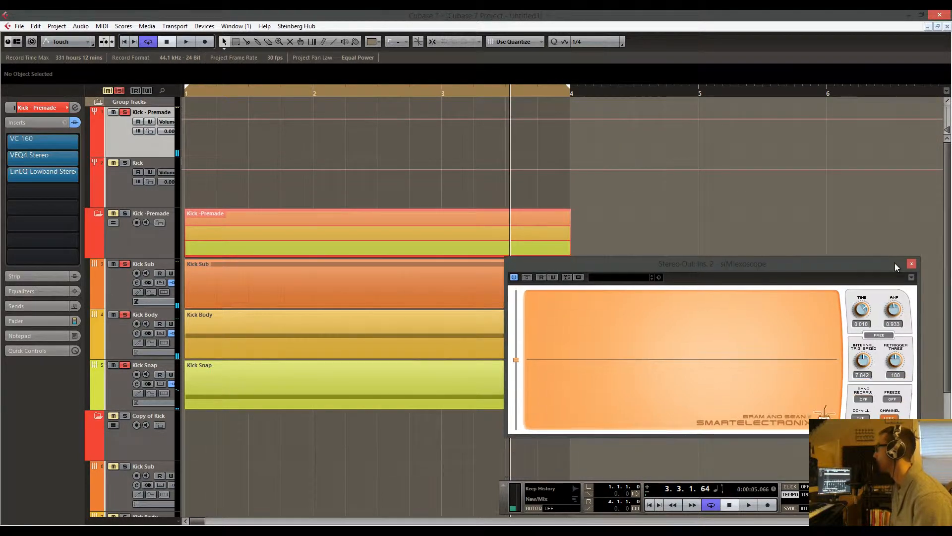
click(911, 265)
click(528, 214)
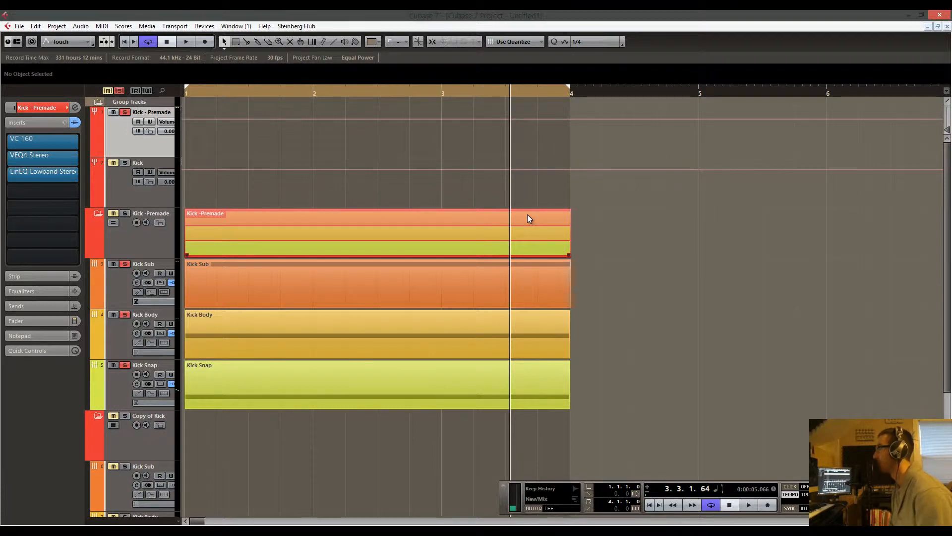
Clear the solos, mute the Kick - Premade group with its tracks, and collapse the Kick -Premade folder.
click(360, 89)
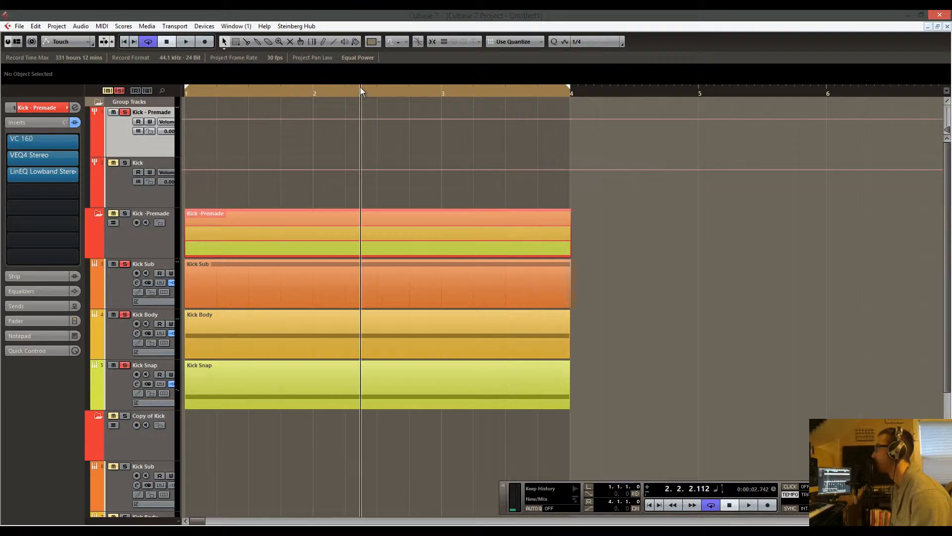
key(g)
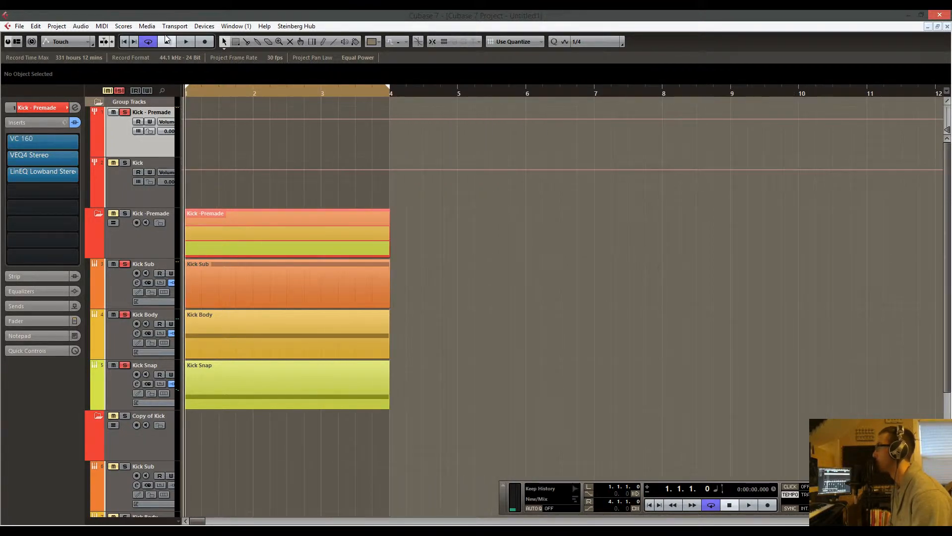
key(g)
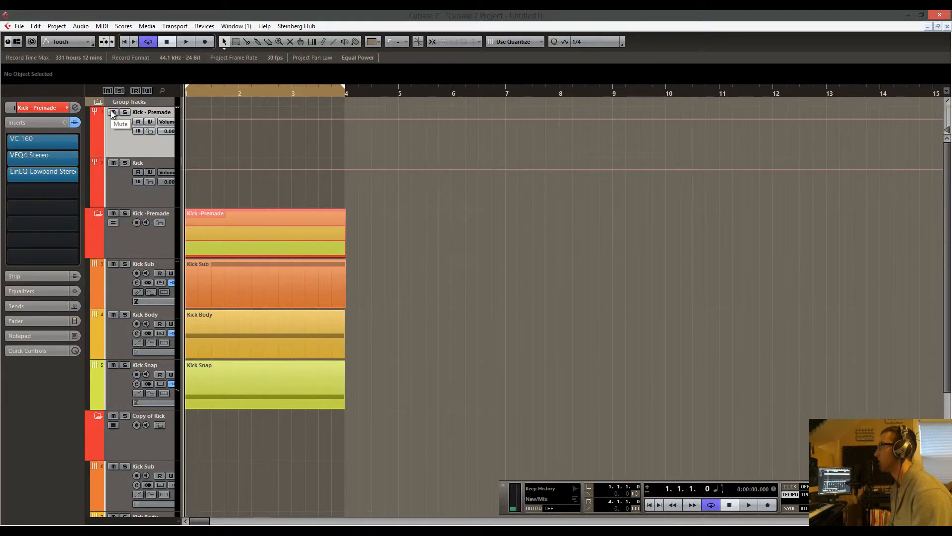
click(112, 111)
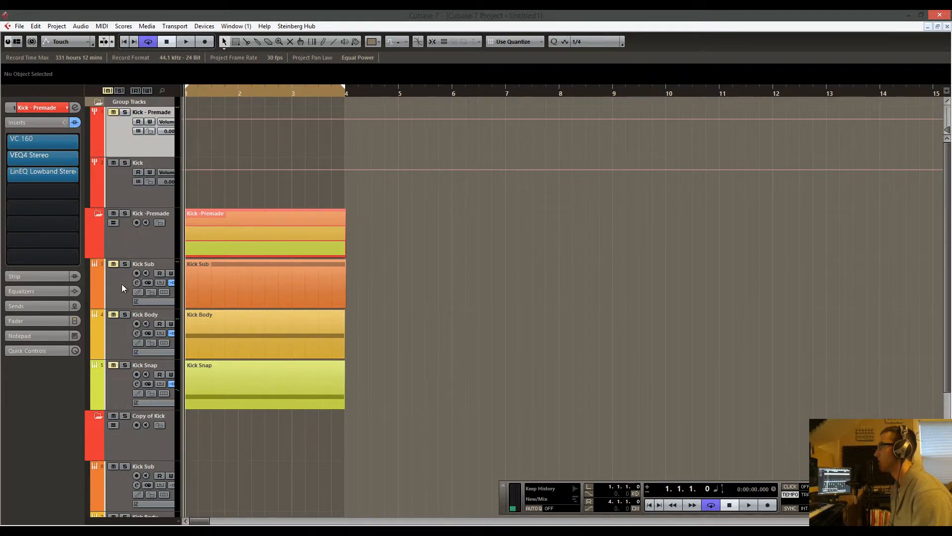
click(98, 214)
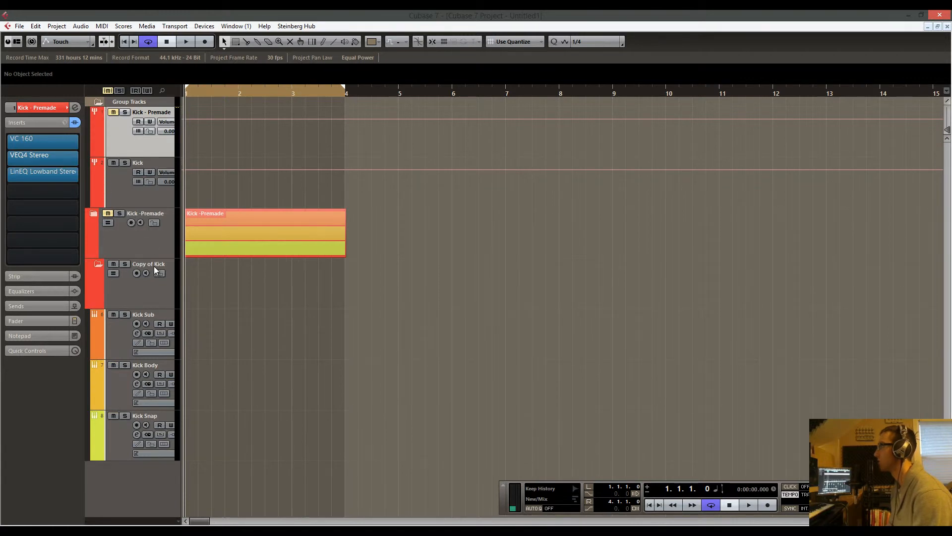
Select the Kick Sub track in the Copy of Kick folder.
click(137, 297)
click(117, 333)
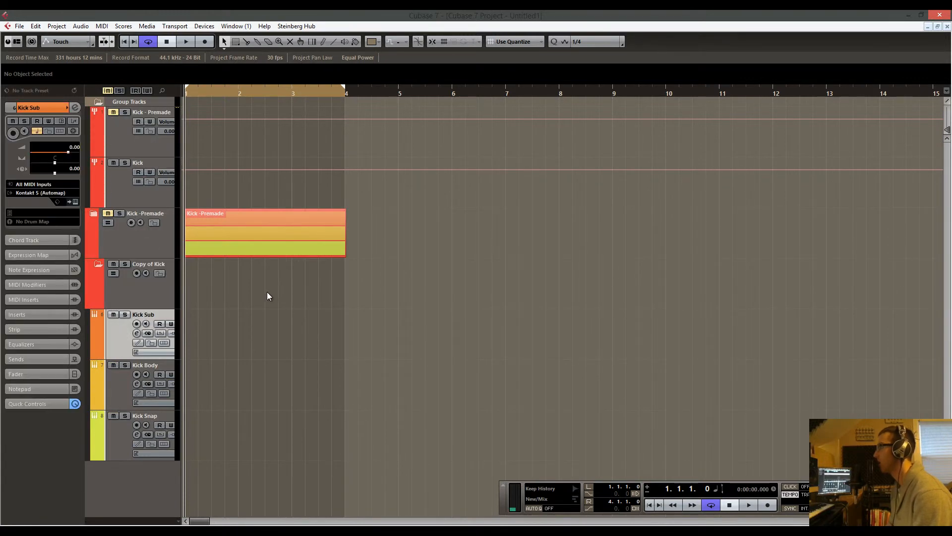